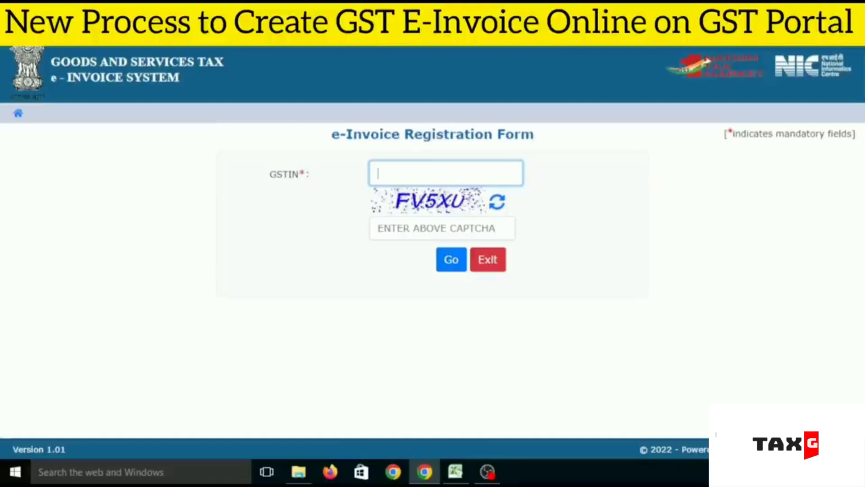
Step: Exit the e-Invoice registration form and open the GePP tool's download form among the Bulk Generation Tools
left_click(491, 258)
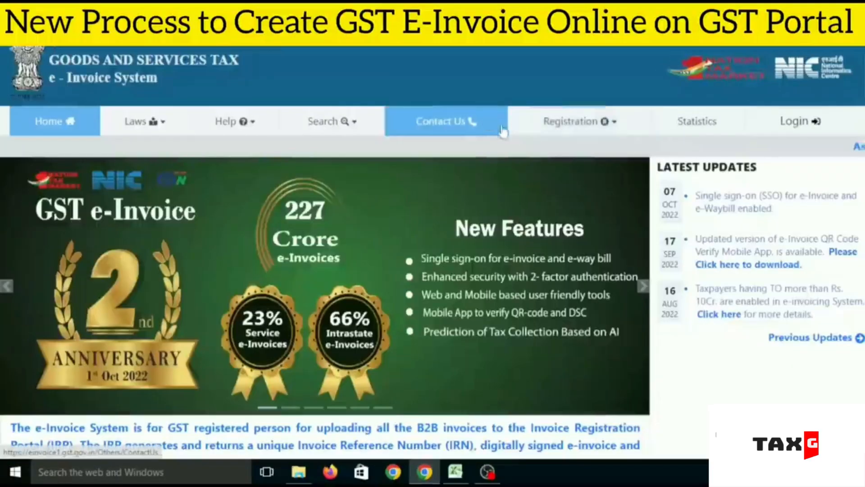
left_click(572, 122)
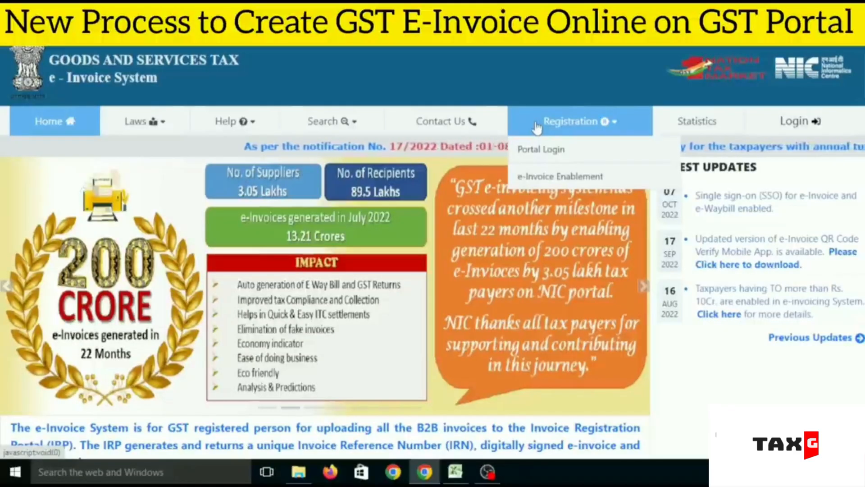
mouse_move(248, 129)
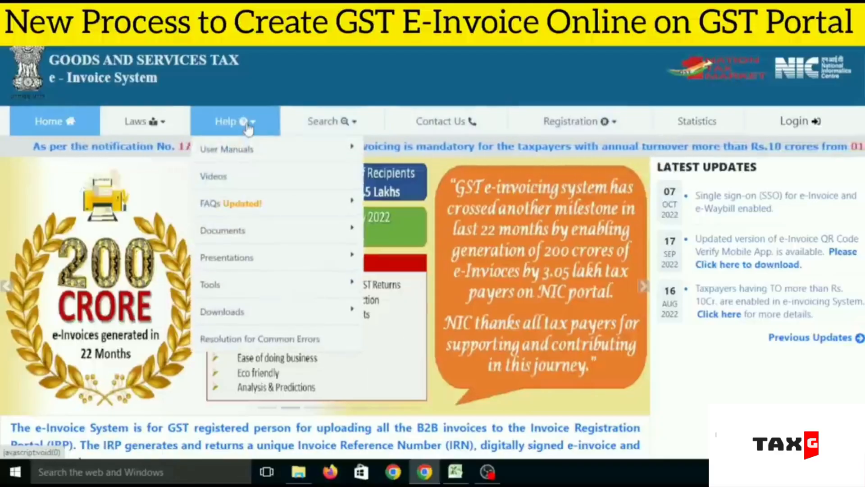
mouse_move(292, 288)
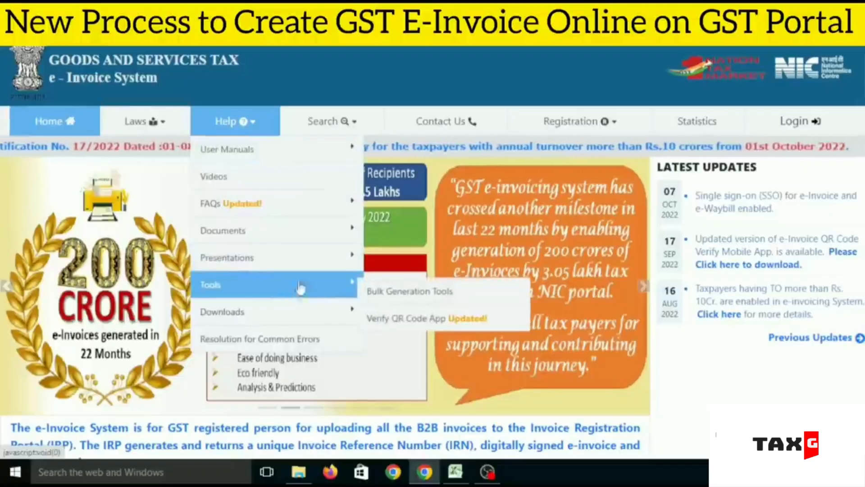
left_click(439, 294)
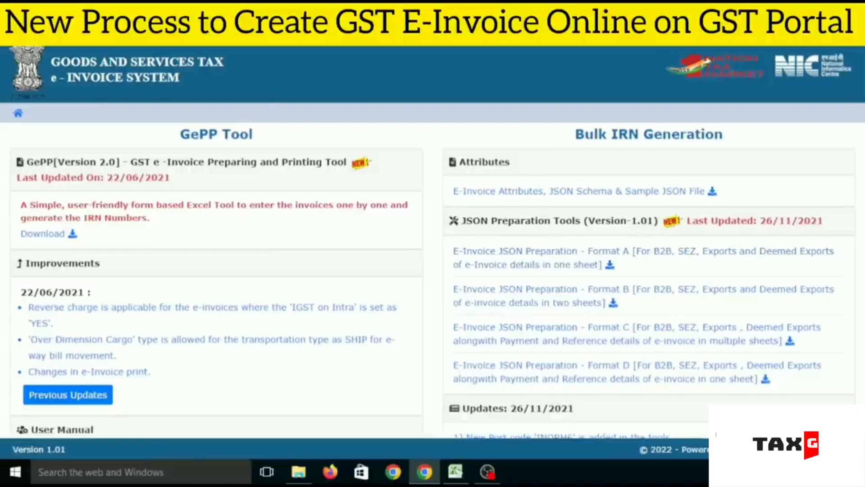
scroll(609, 212, "down", 1)
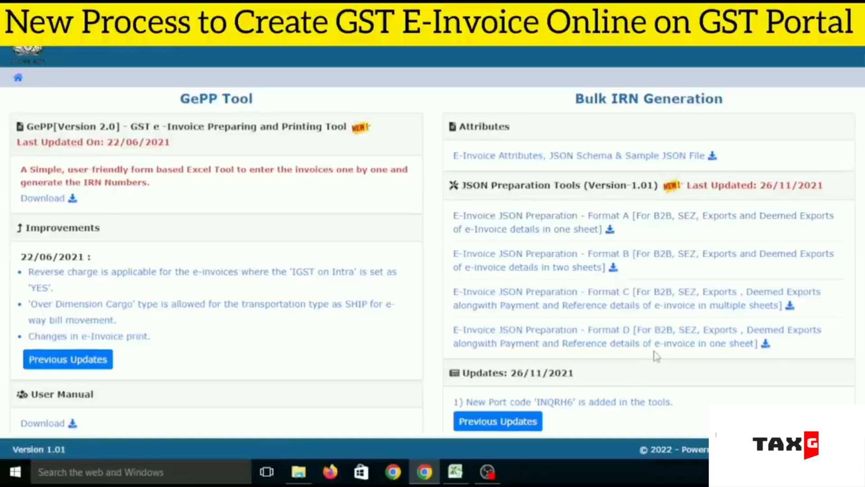
left_click(53, 199)
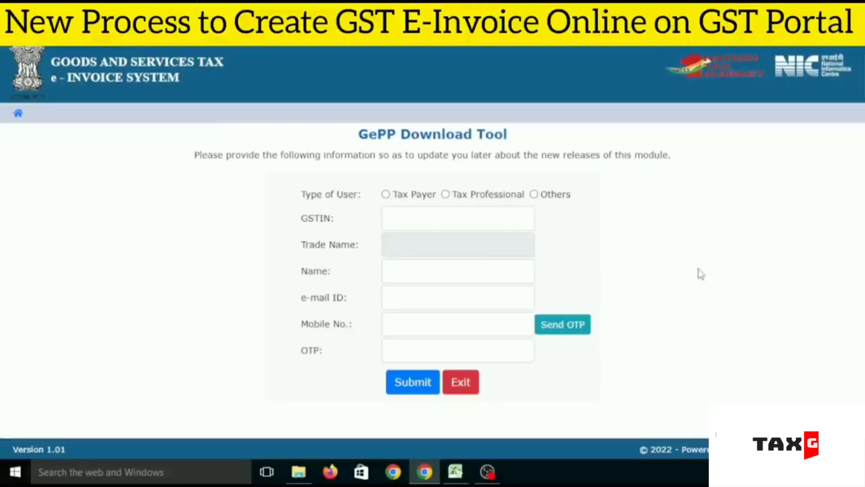
Step: Check the folder containing NIC-GePP_V2.0 and switch to that workbook in Excel
left_click(298, 471)
left_click(233, 170)
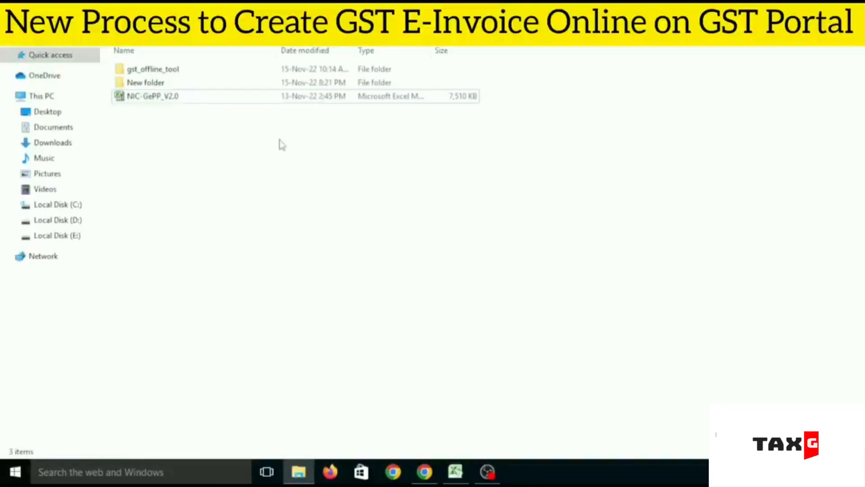
left_click(462, 471)
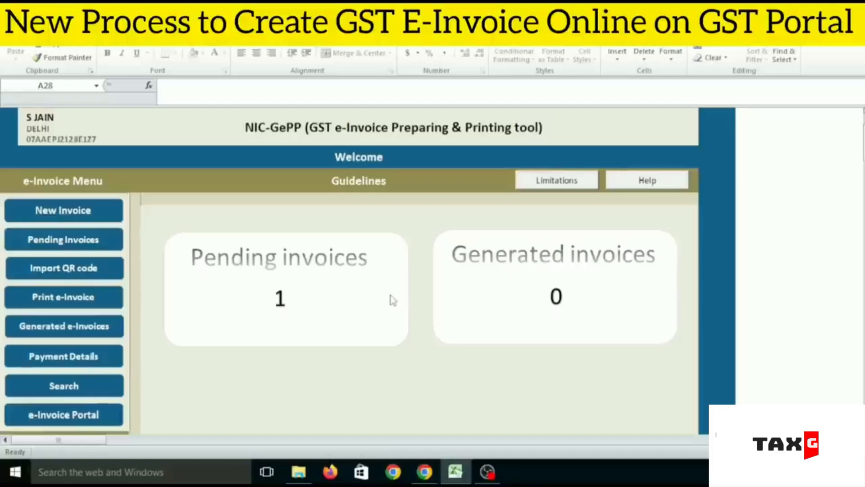
Step: Review the business details in the Supplier Profile master and return to the tool's main menu
scroll(683, 299, "down", 2)
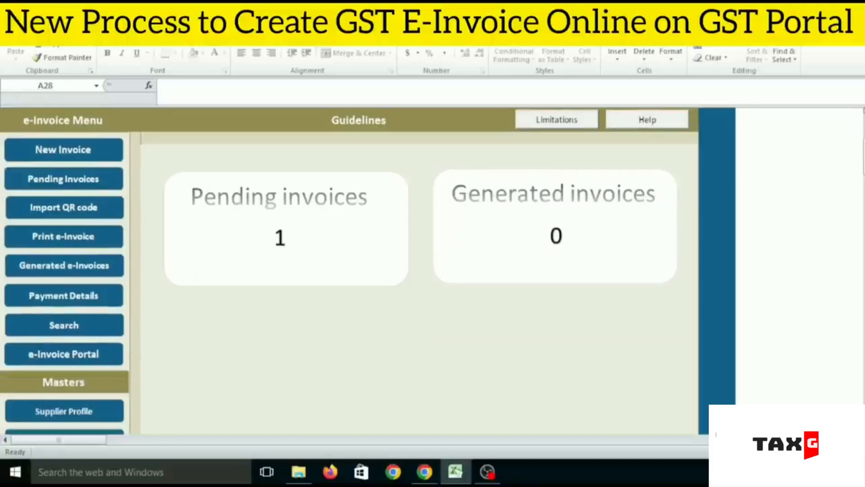
scroll(644, 199, "down", 8)
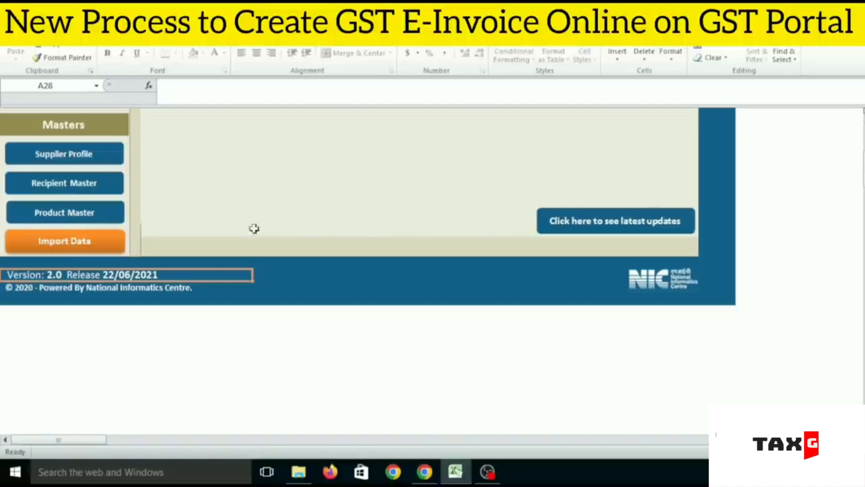
left_click(487, 471)
left_click(86, 439)
left_click(182, 283)
left_click(82, 162)
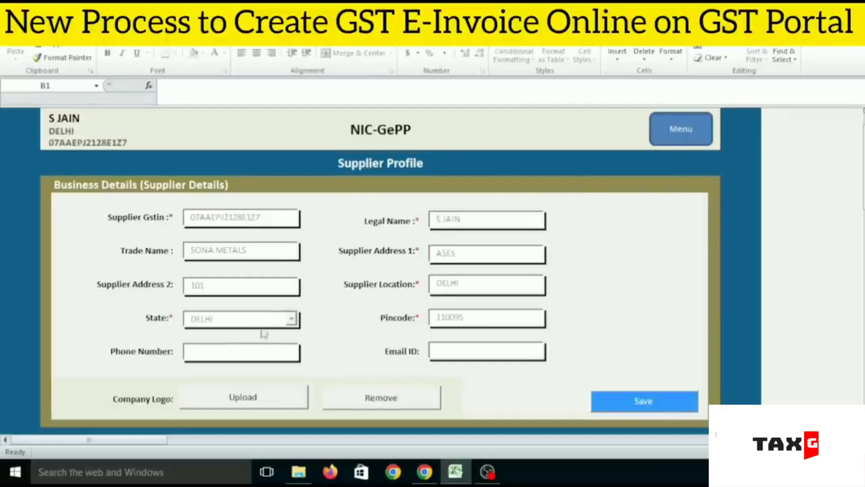
left_click(666, 398)
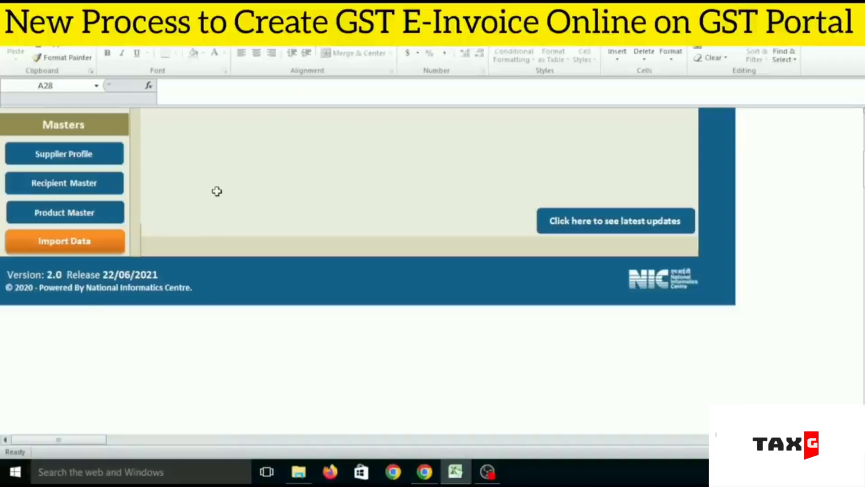
Step: Review the Recipient Masters entry form and its recipient list, and return to the main menu
left_click(72, 184)
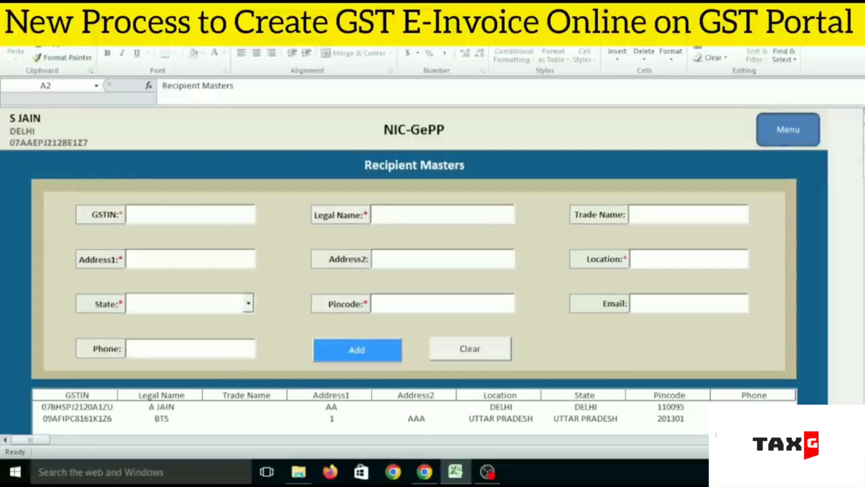
scroll(381, 184, "down", 7)
scroll(381, 184, "up", 5)
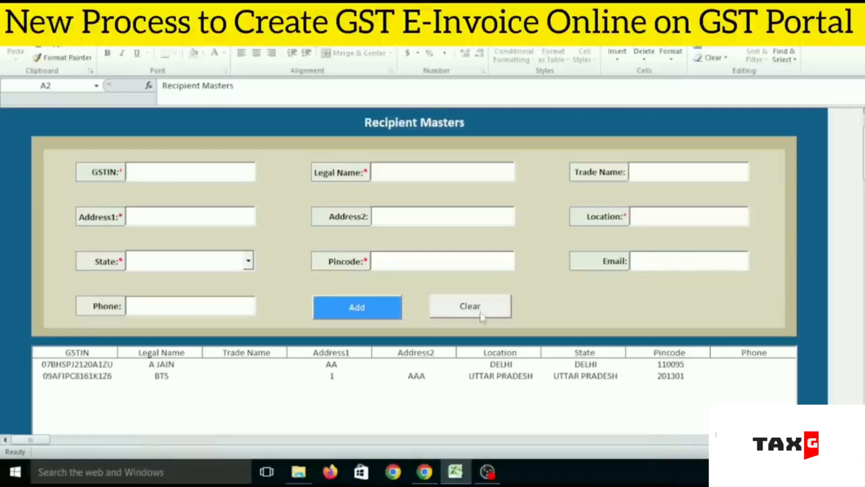
scroll(266, 299, "down", 5)
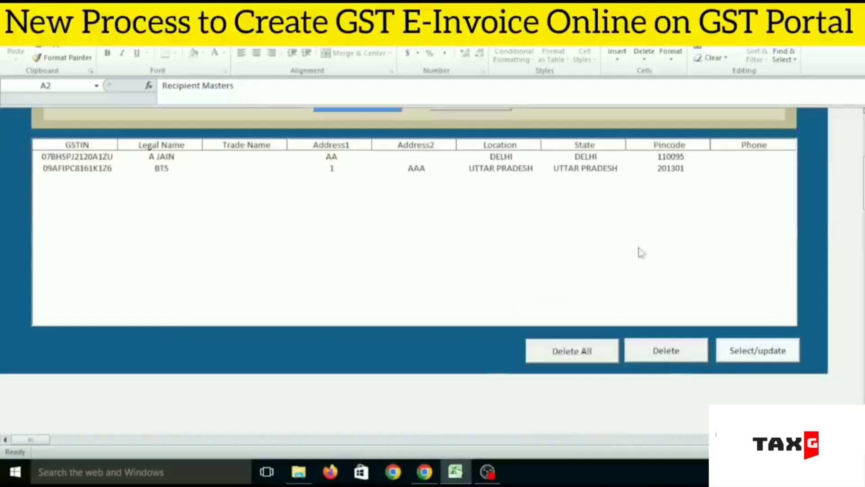
scroll(415, 271, "up", 5)
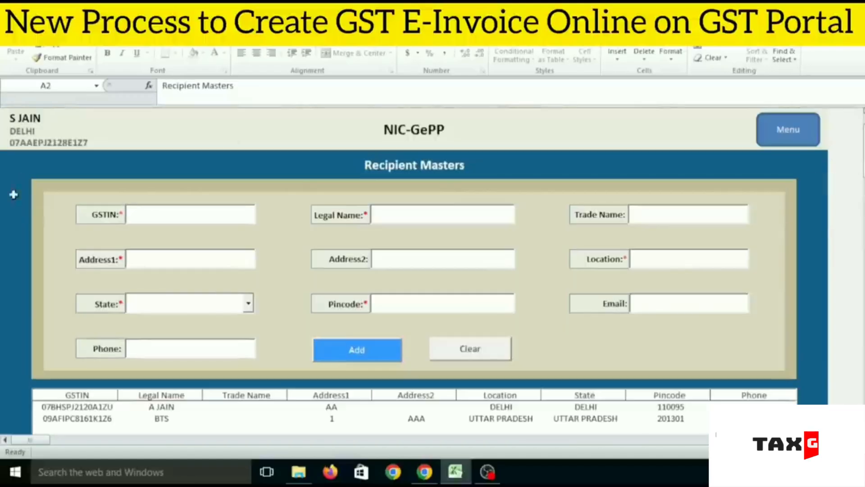
left_click(788, 133)
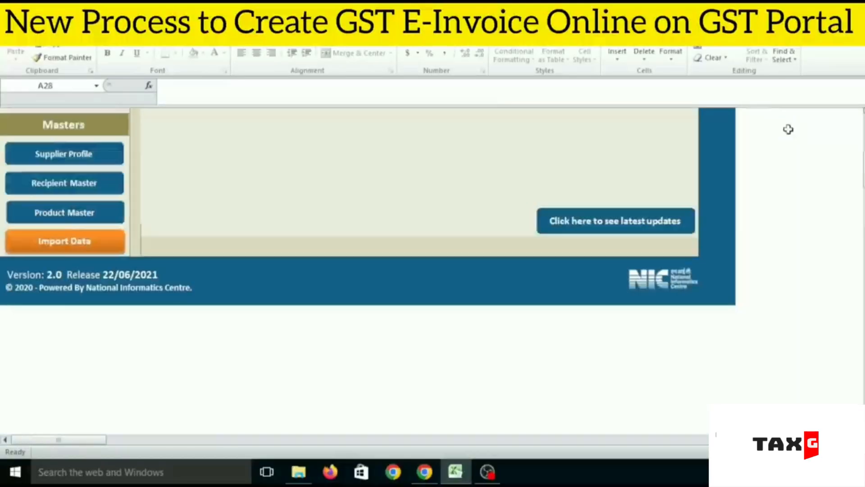
Step: Open the Product Masters form and set Is Service to Yes
left_click(67, 219)
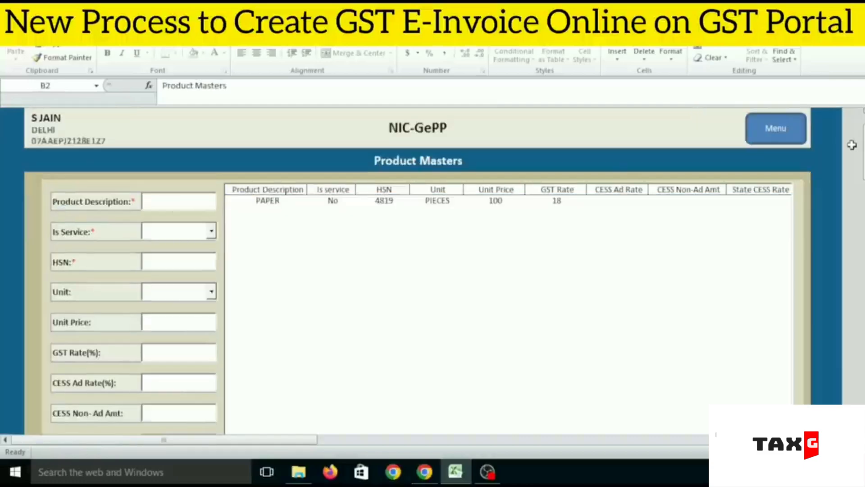
scroll(564, 200, "down", 1)
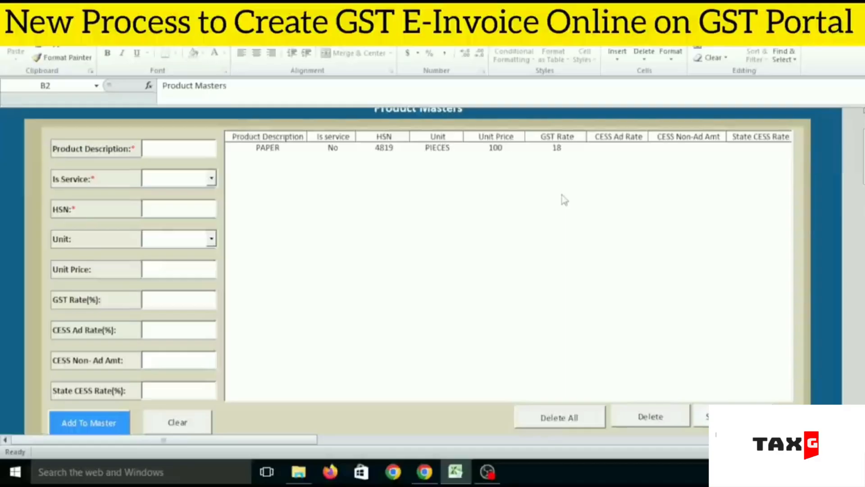
left_click(179, 146)
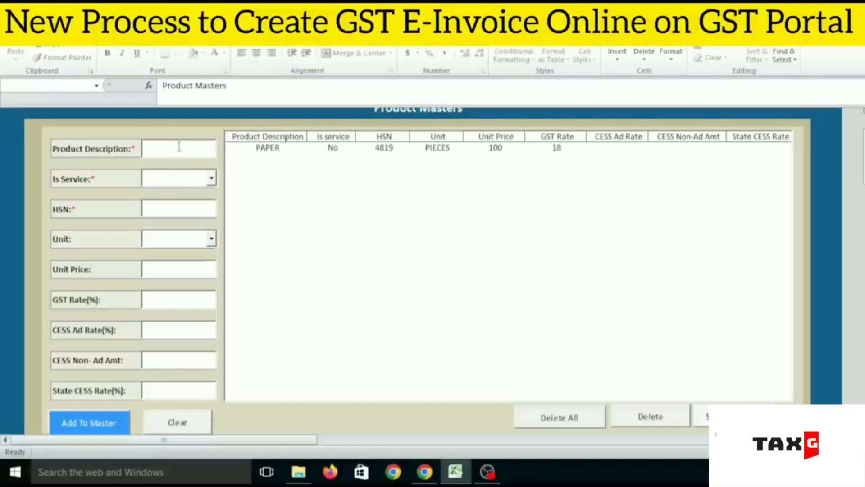
left_click(211, 180)
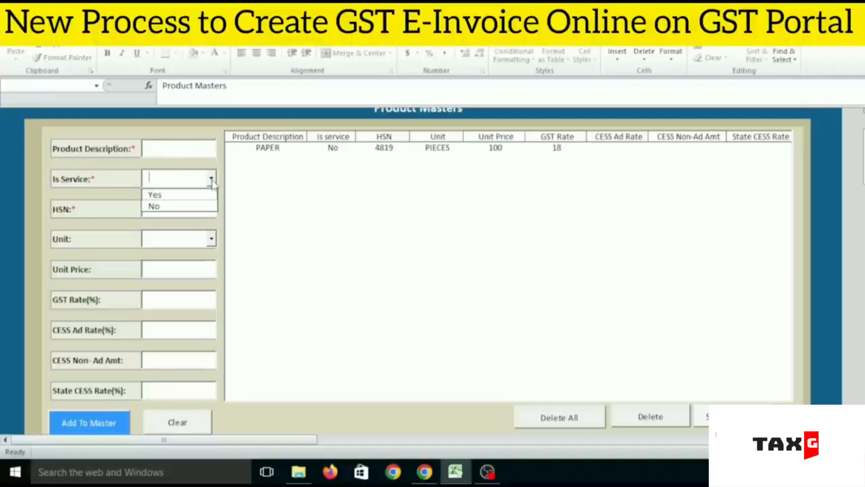
left_click(179, 206)
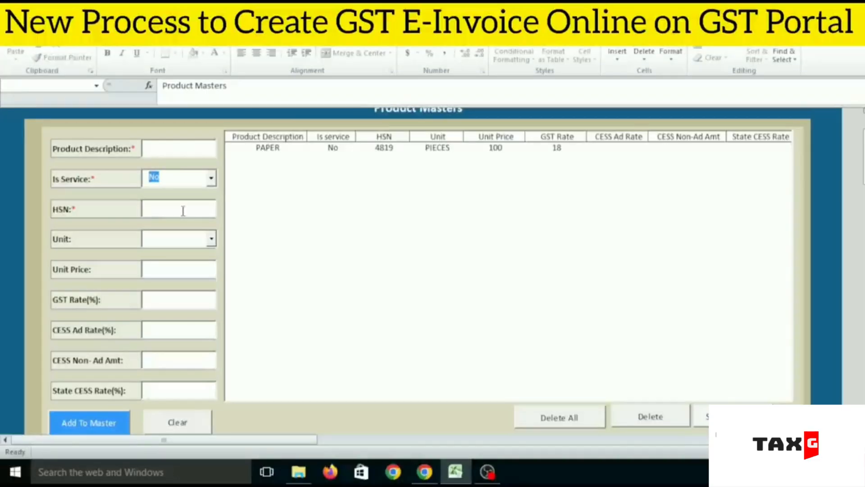
left_click(183, 210)
left_click(211, 178)
left_click(176, 194)
left_click(193, 211)
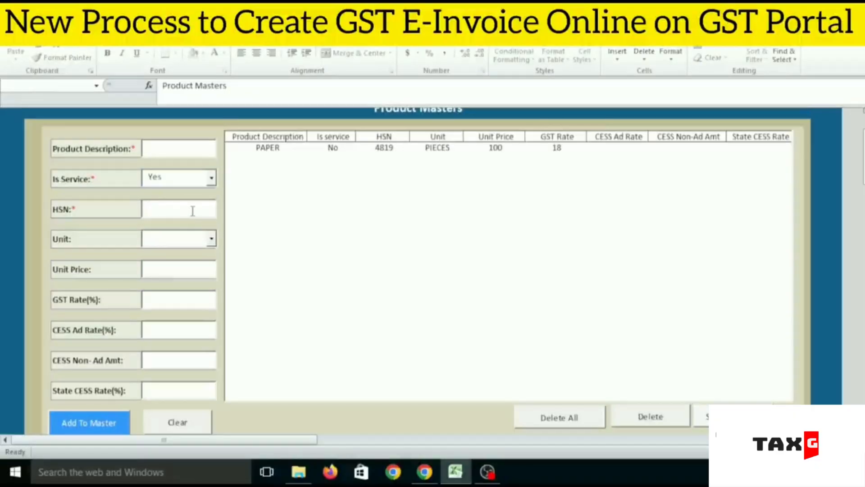
Step: Look through the Unit options and the remaining Product Masters fields, and return to the main menu
left_click(211, 239)
left_click_drag(212, 270, 217, 335)
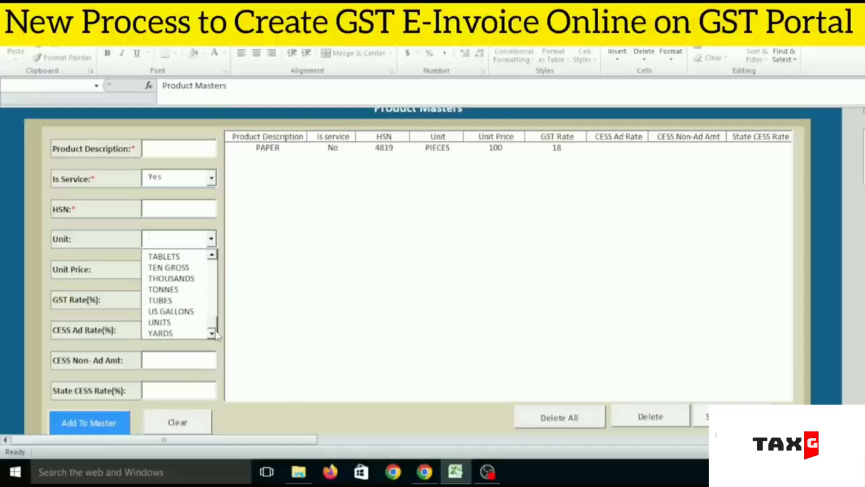
left_click(329, 296)
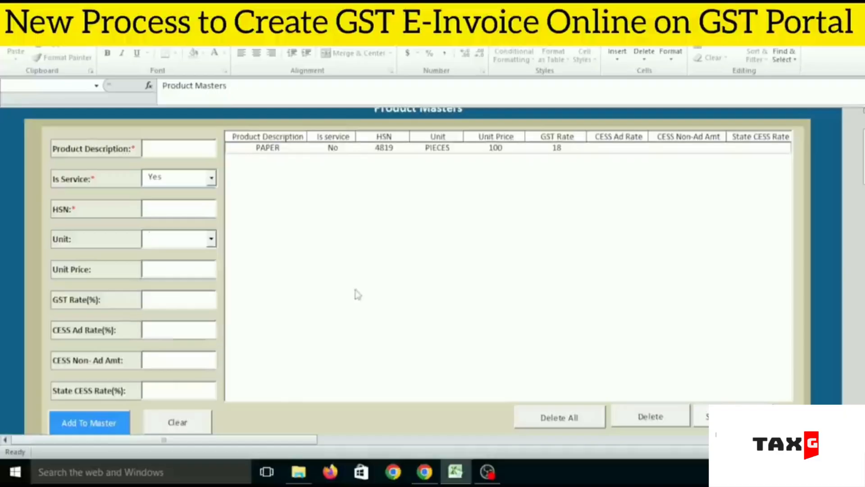
scroll(169, 266, "up", 1)
scroll(180, 282, "down", 2)
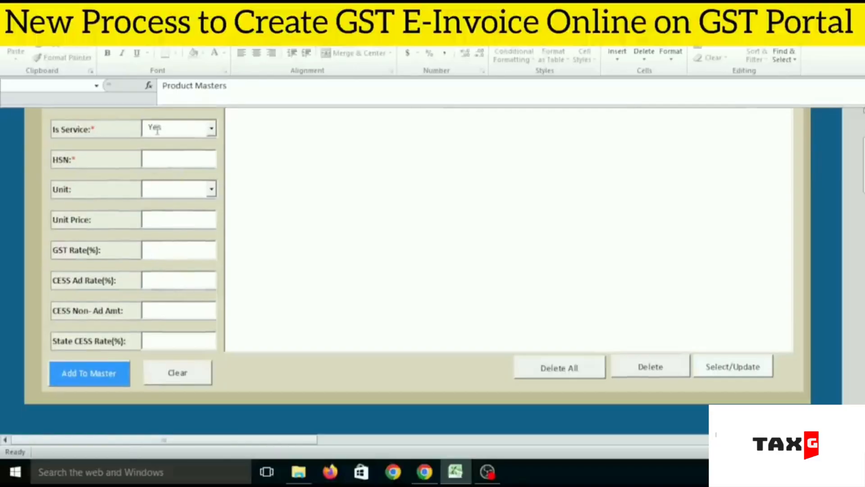
scroll(154, 130, "up", 2)
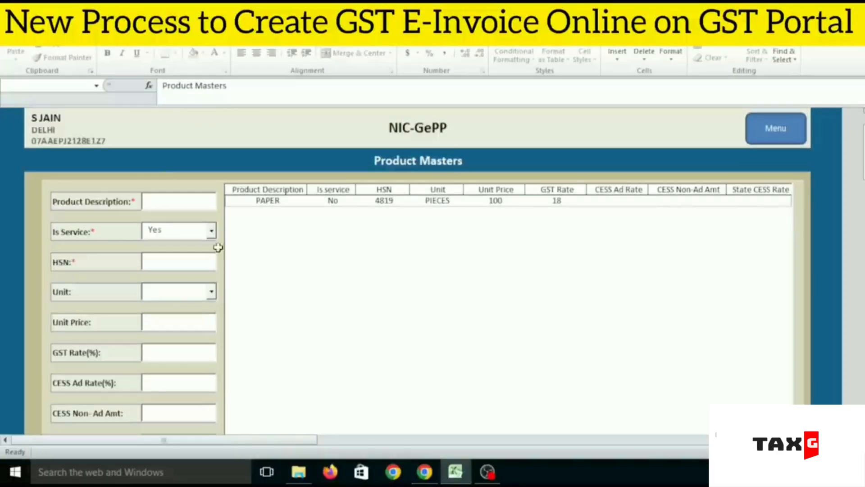
scroll(216, 250, "down", 3)
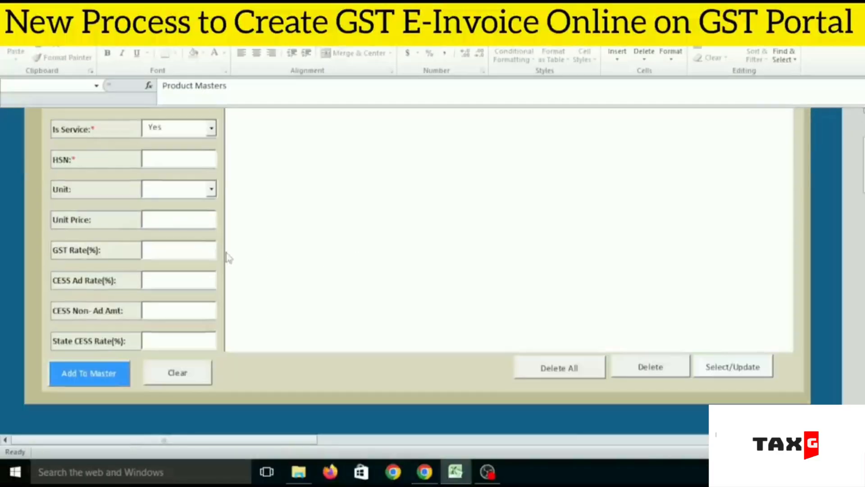
scroll(811, 178, "up", 3)
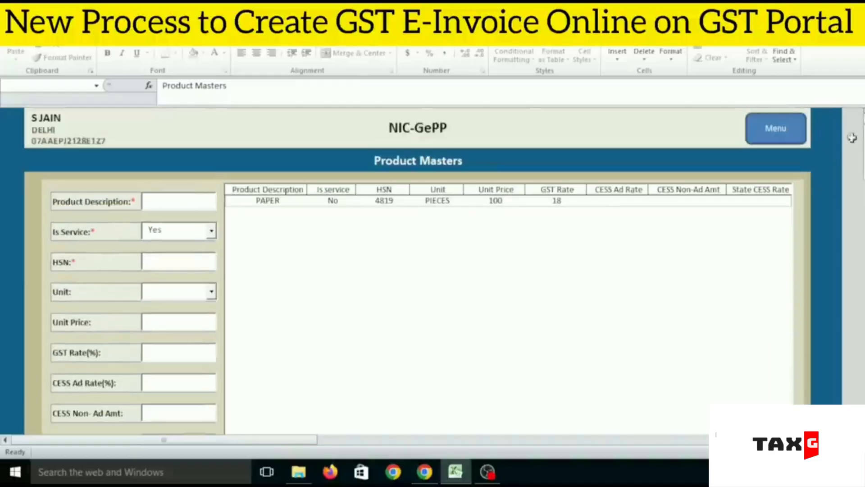
left_click(772, 133)
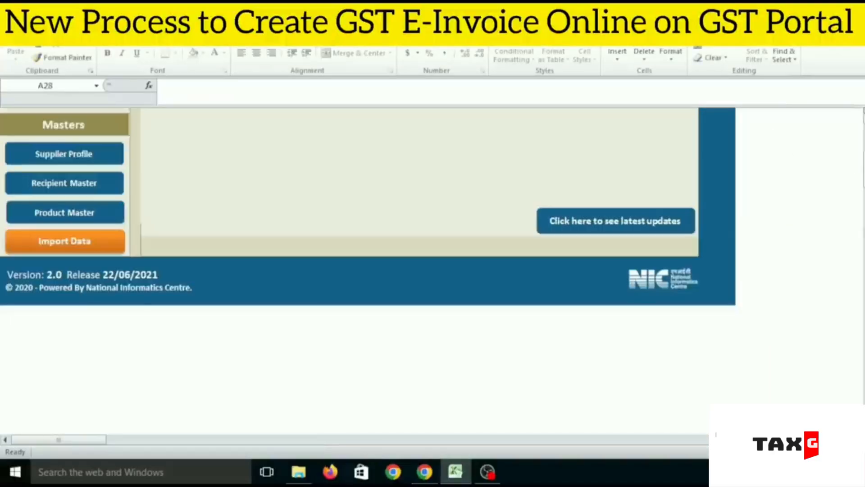
Step: Open a new e-Invoice Entry form and switch back to the GePP download page in Chrome
left_click_drag(863, 173, 863, 142)
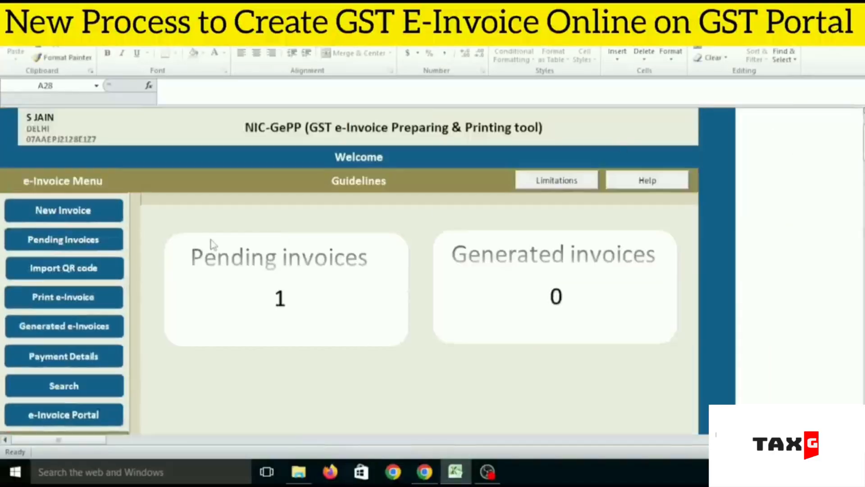
left_click(96, 211)
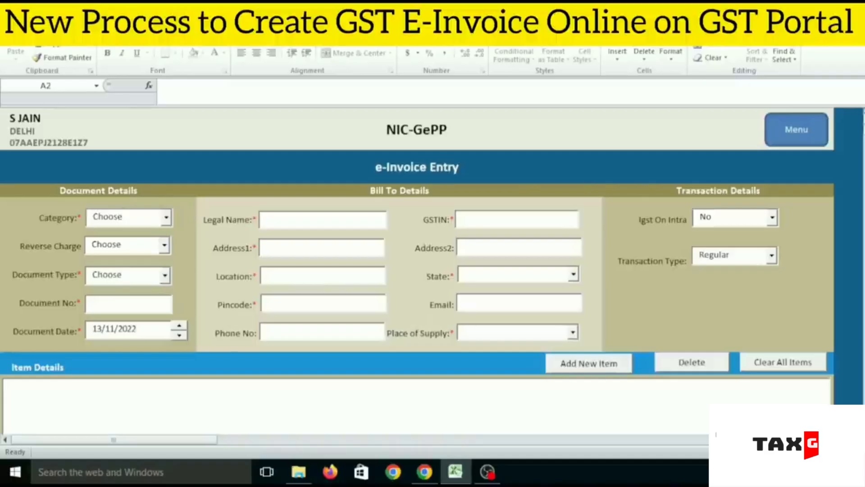
left_click(424, 471)
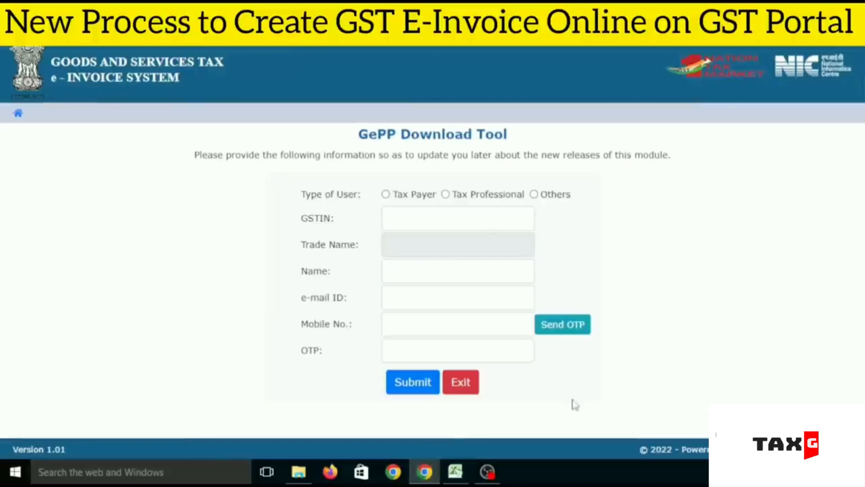
Step: Open the Bulk Generation Tools page of the e-Invoice portal and look over the GePP and JSON preparation tools
left_click(19, 114)
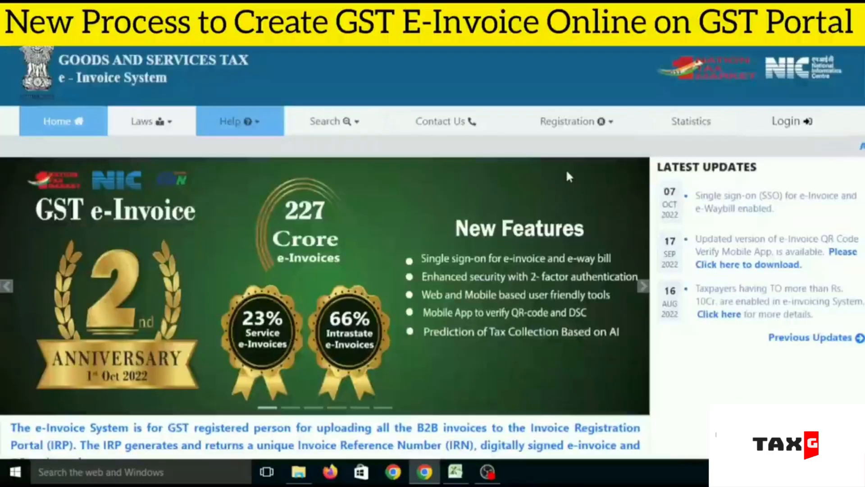
left_click(233, 121)
mouse_move(251, 245)
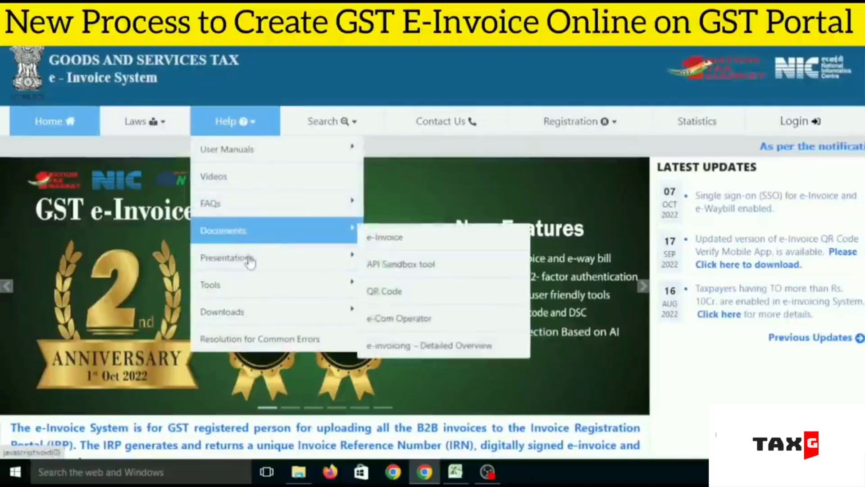
mouse_move(265, 283)
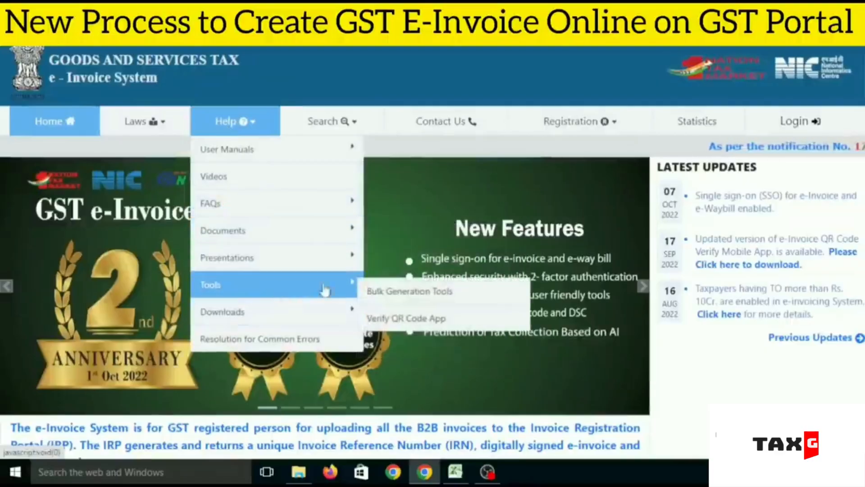
left_click(431, 291)
scroll(563, 212, "down", 2)
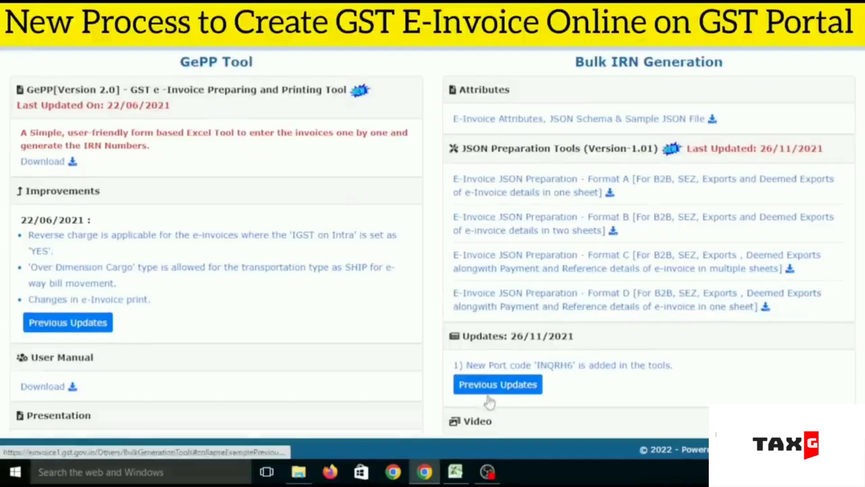
Step: Switch back to the NIC-GePP workbook in Excel and set the invoice Category to B2B
left_click(455, 471)
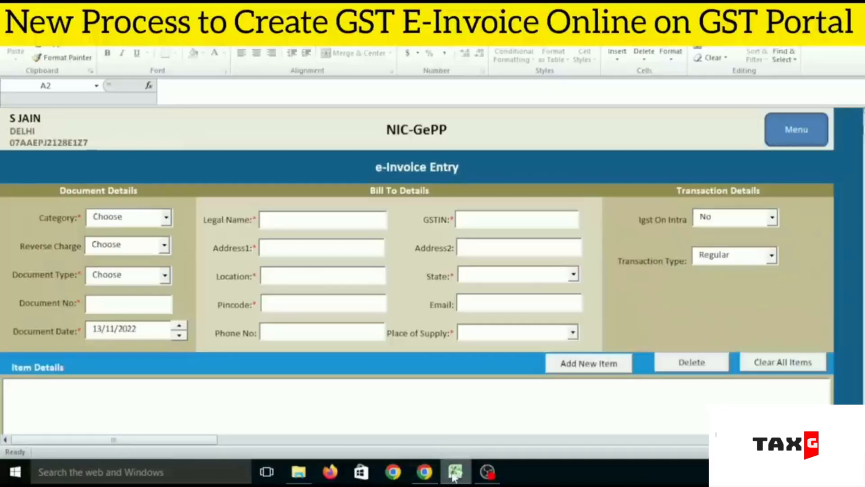
left_click(167, 220)
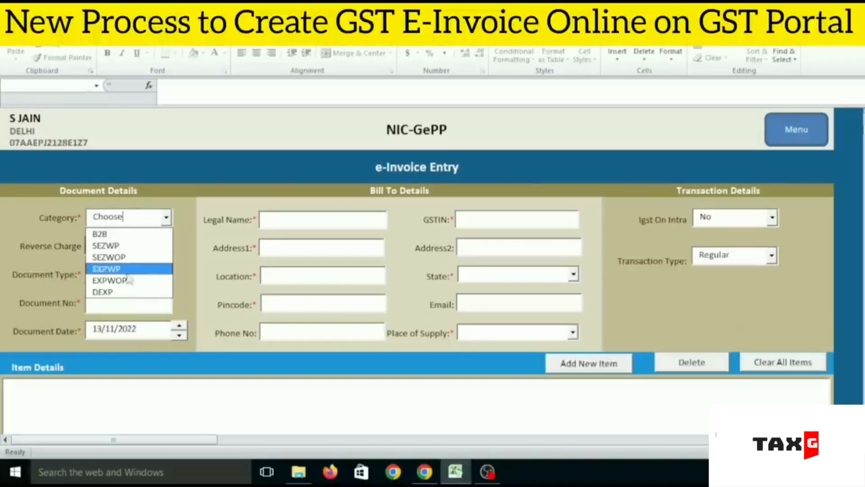
left_click(101, 234)
Step: Look up the saved recipient in Legal Name by "a" and select it to fill the Bill To Details
left_click(317, 228)
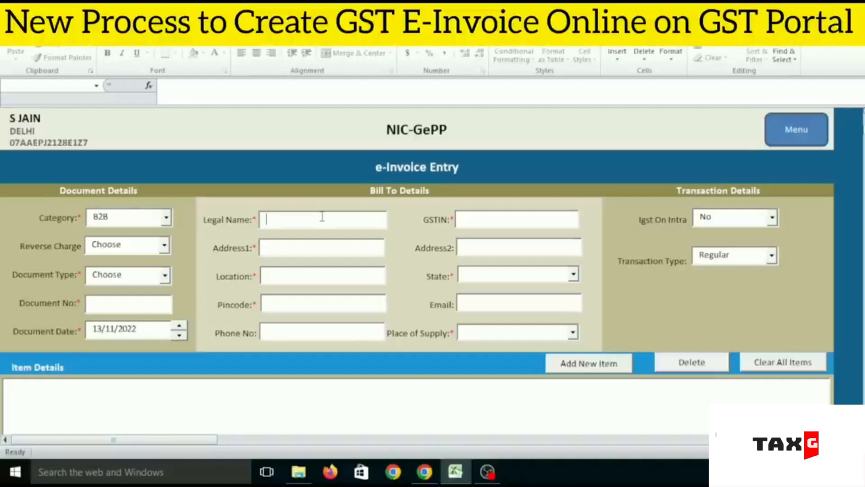
type("aa")
scroll(394, 223, "down", 1)
scroll(374, 205, "down", 3)
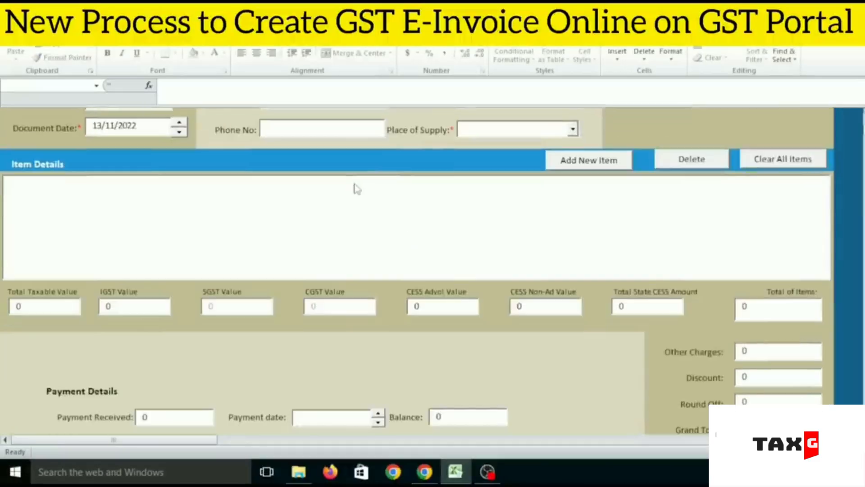
scroll(329, 194, "up", 2)
scroll(335, 189, "up", 2)
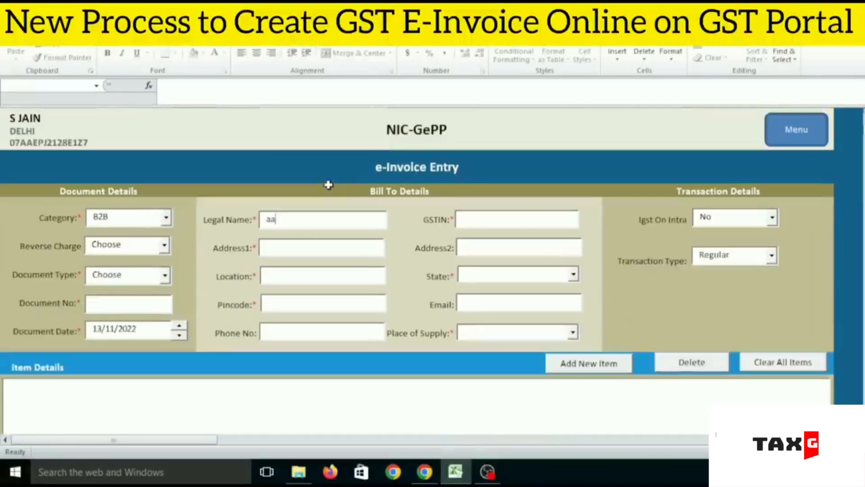
double_click(270, 220)
type("aaaa")
key("BackSpace")
key("BackSpace")
key("BackSpace")
key("BackSpace")
type("a")
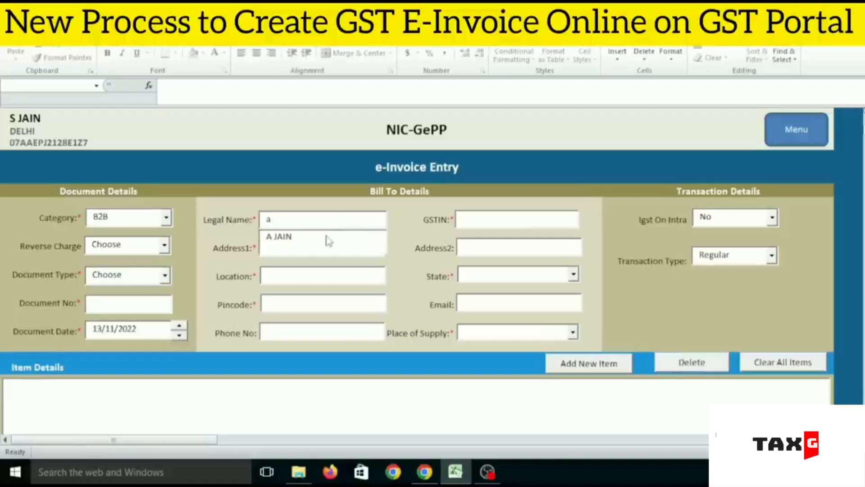
left_click(289, 243)
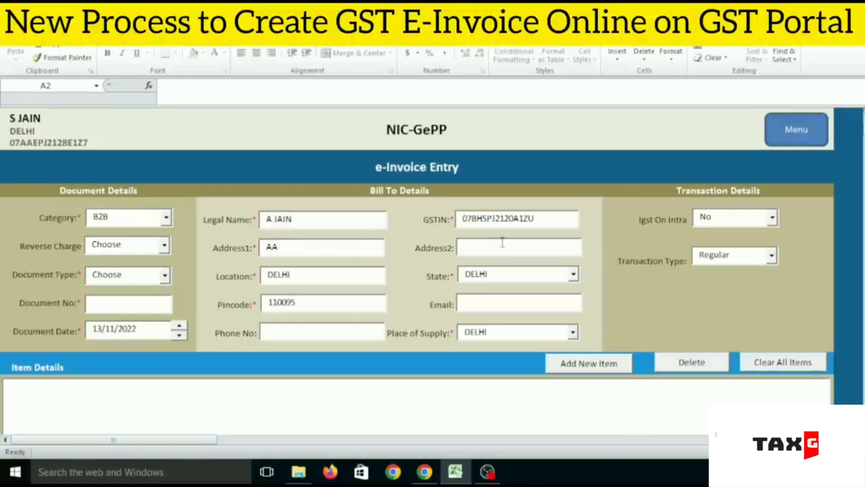
Step: Set Reverse Charge to No, Document Type to Tax Invoice and Document No to 11
left_click(166, 246)
left_click(115, 273)
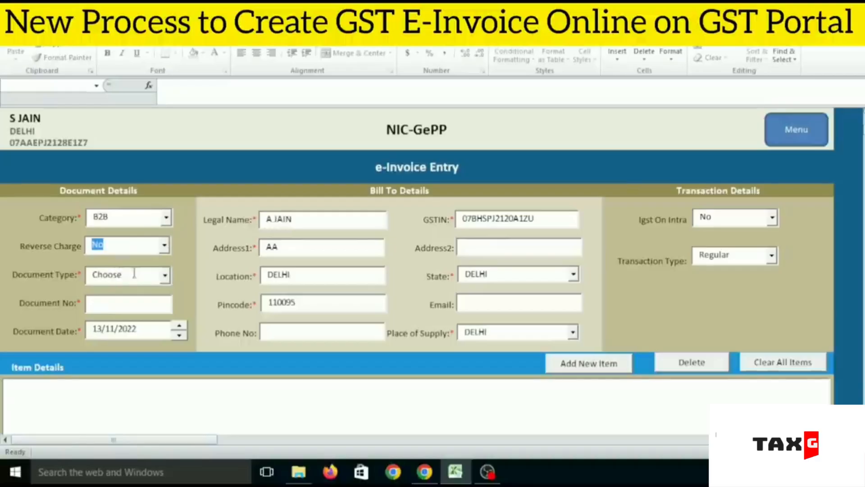
left_click(164, 276)
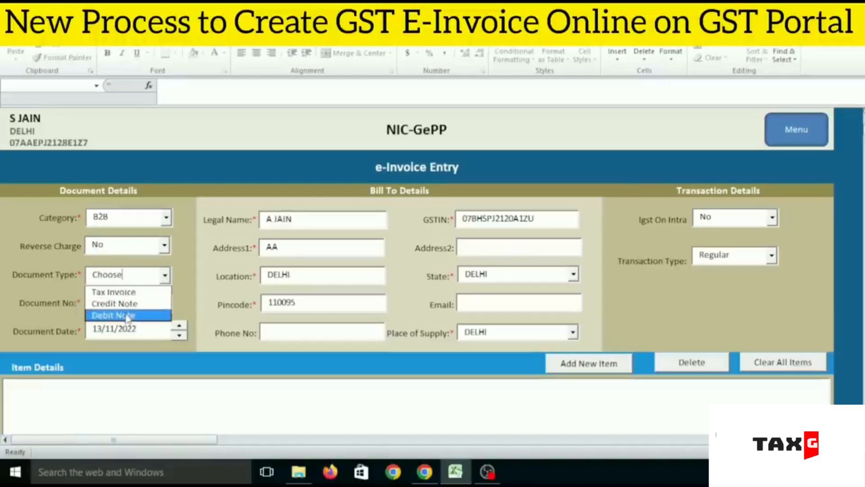
left_click(129, 292)
left_click(134, 305)
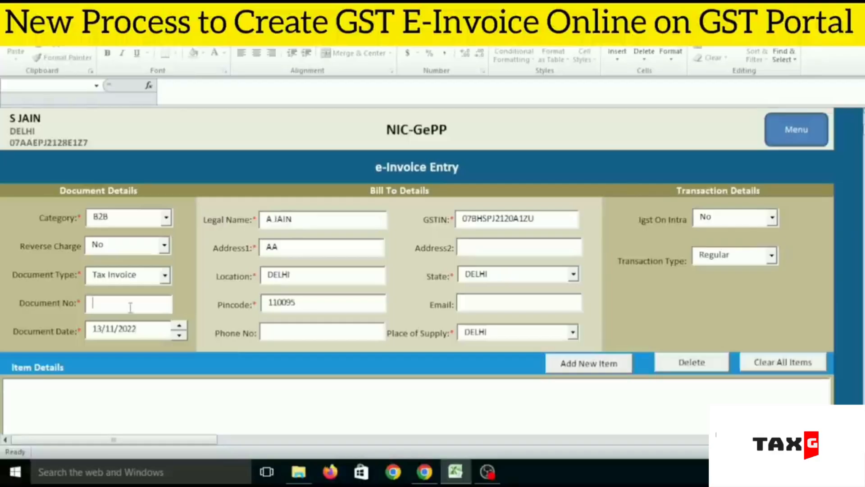
type("11")
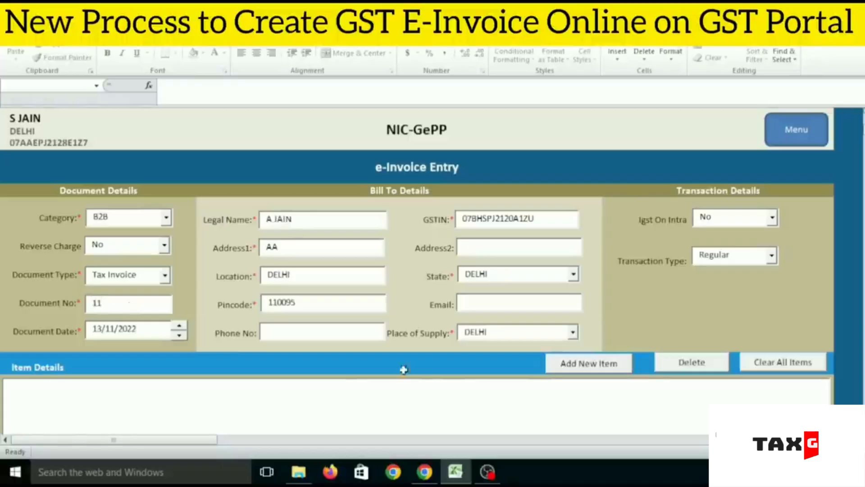
Step: Start adding a new item to the invoice and set its Sl No to 11
scroll(324, 286, "down", 2)
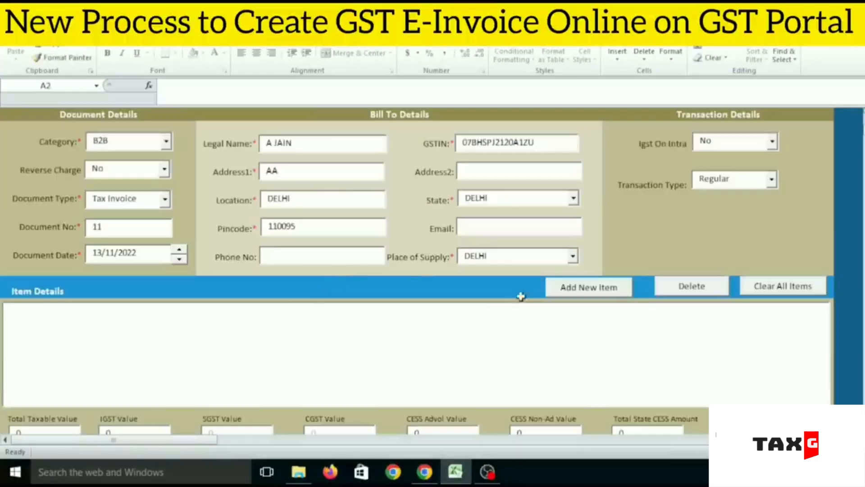
left_click(600, 292)
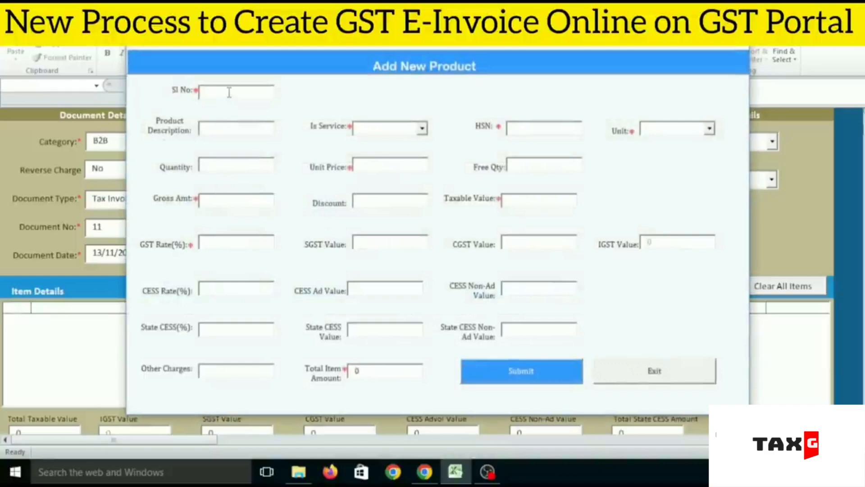
type("01")
key("BackSpace")
type("01")
key("BackSpace")
key("BackSpace")
key("BackSpace")
type("11")
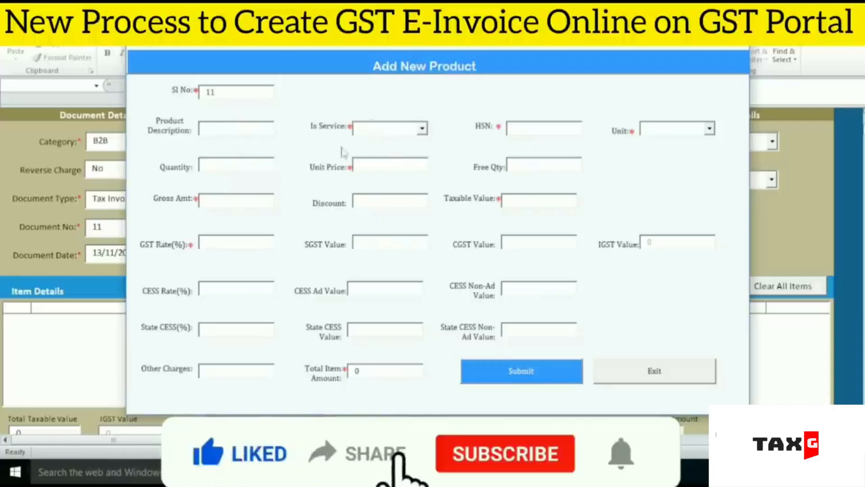
Step: Set the product's Is Service to No, Unit to BAGS and HSN to 4801
left_click(422, 129)
left_click(385, 153)
left_click(709, 129)
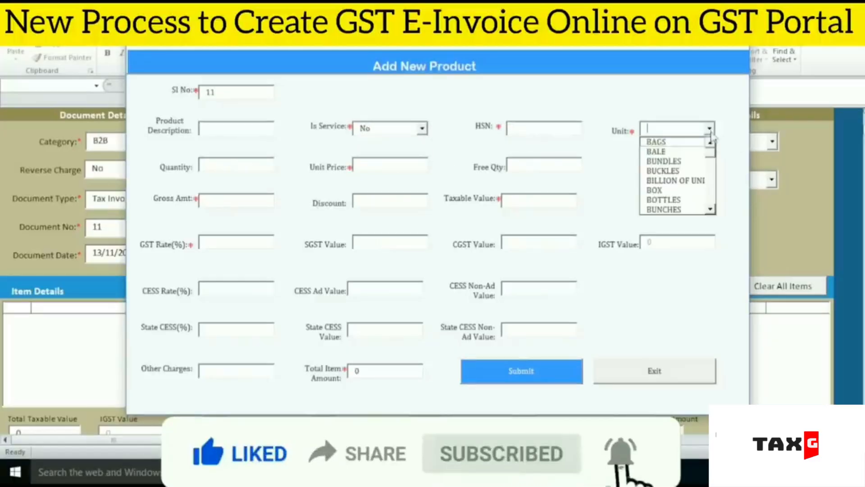
left_click(657, 137)
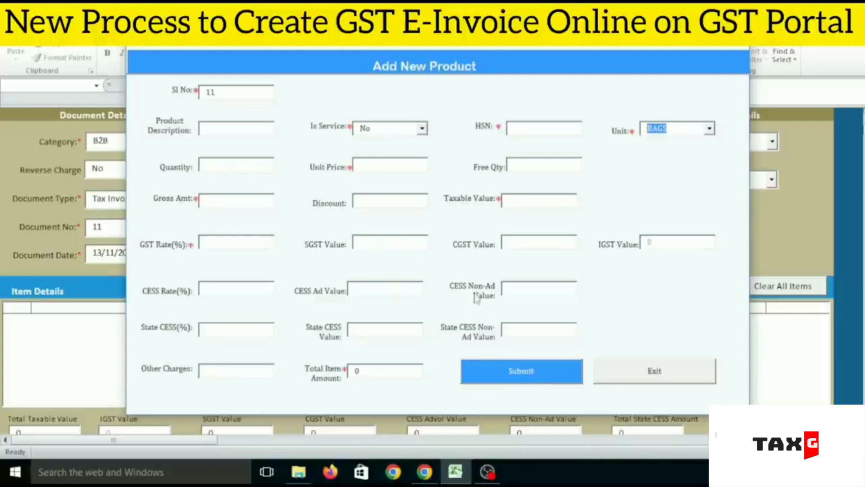
left_click(567, 128)
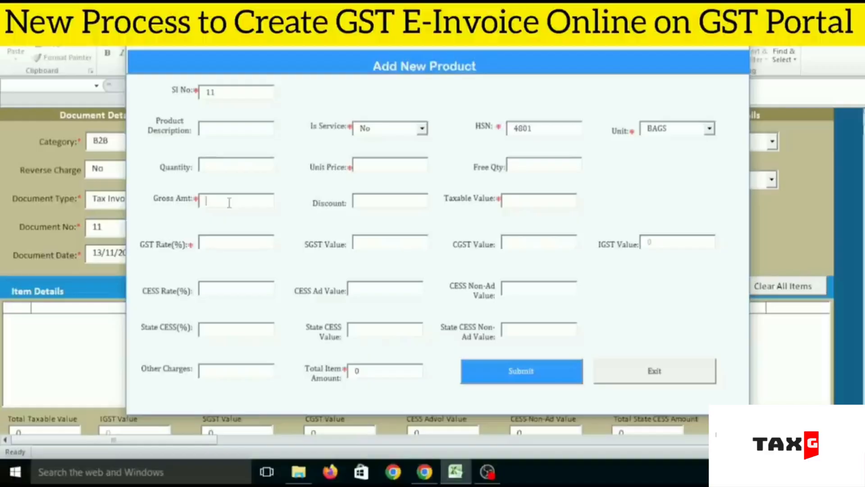
Step: Enter a Gross Amt of 118000 and a GST Rate of 18%, and try to submit the product
type("118000")
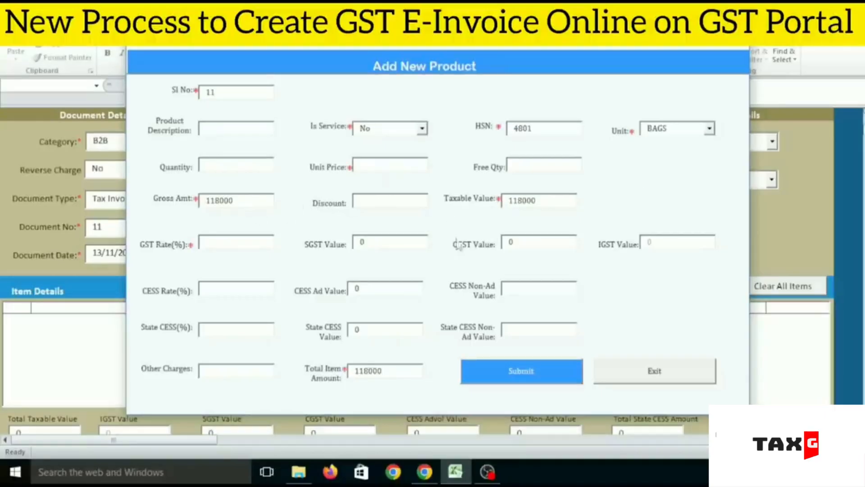
left_click(214, 245)
type("18")
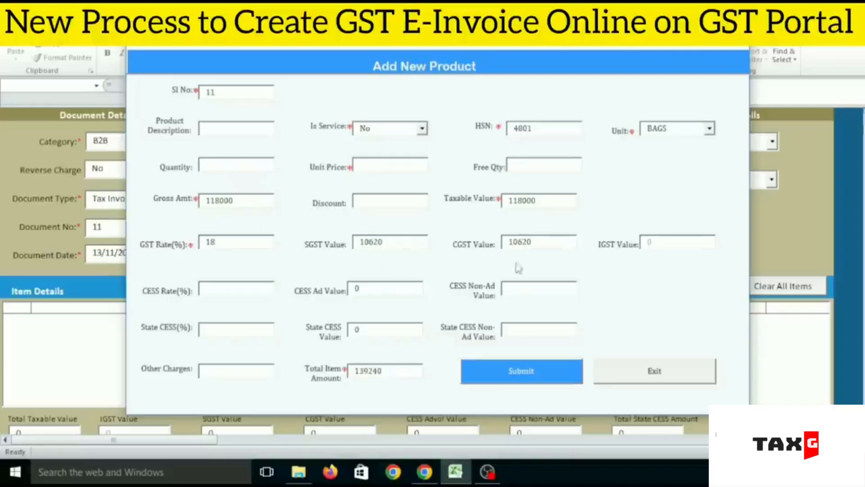
left_click(523, 367)
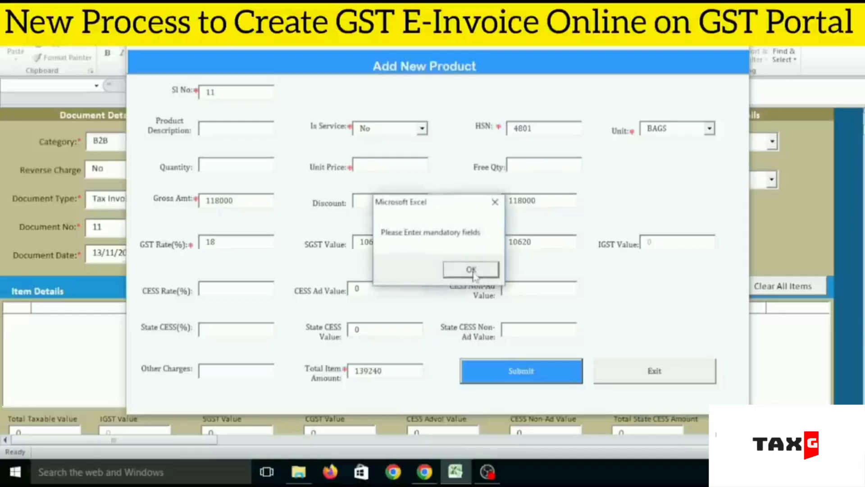
left_click(469, 268)
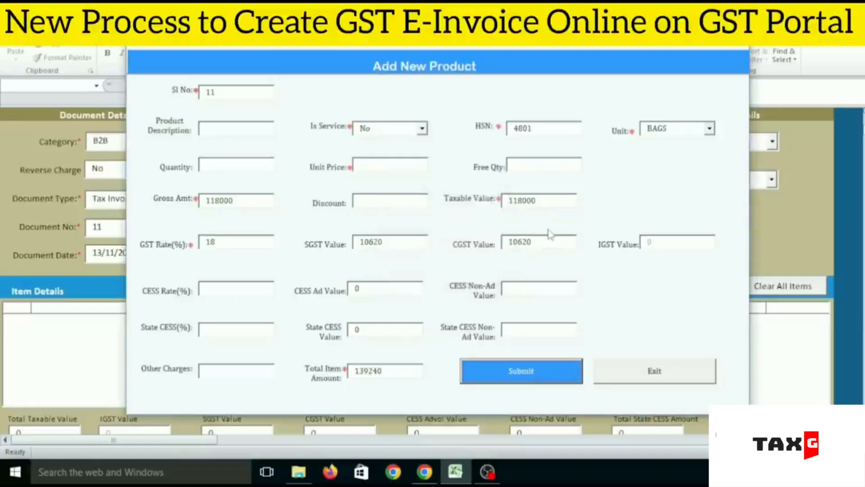
Step: Set the product's Unit Price to 100 and submit it to the invoice's item list
left_click(395, 167)
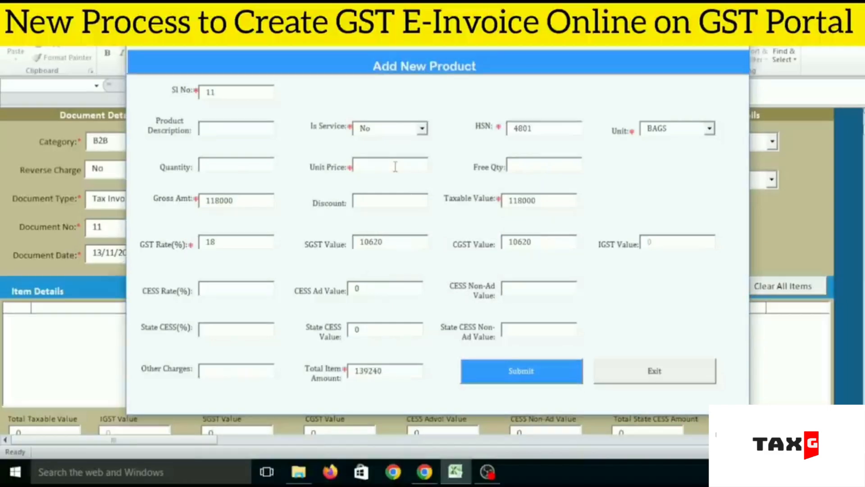
type("100")
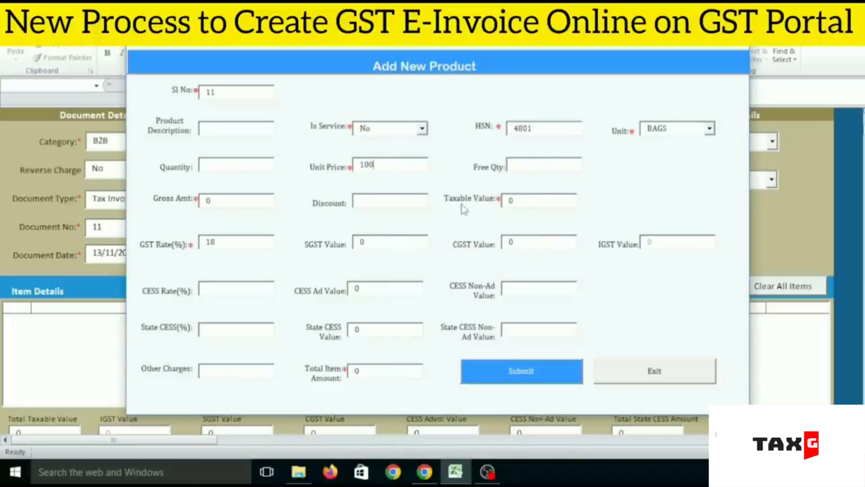
left_click(536, 373)
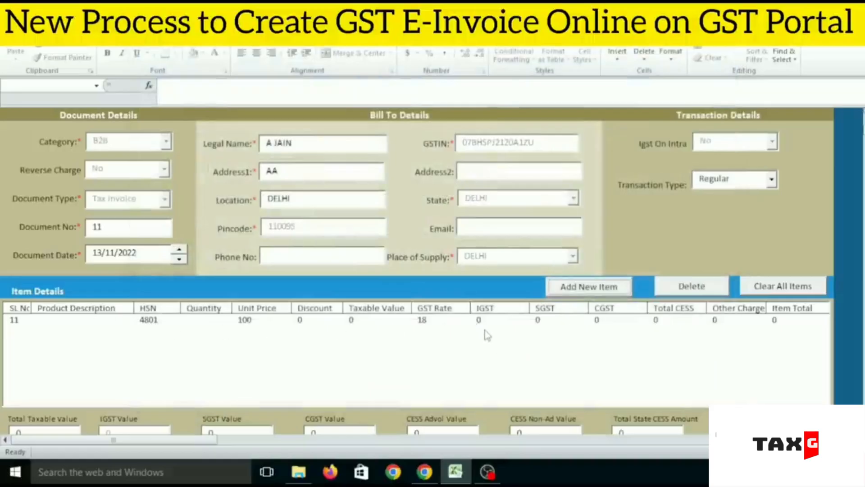
scroll(758, 310, "up", 2)
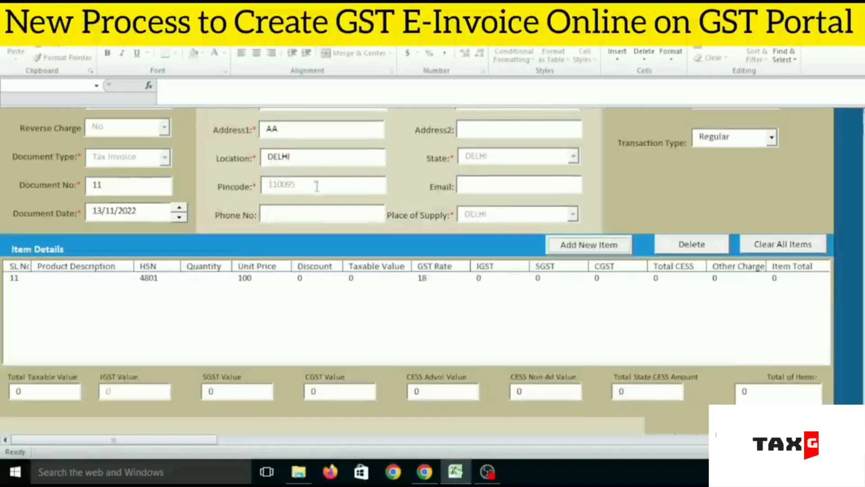
scroll(310, 194, "up", 3)
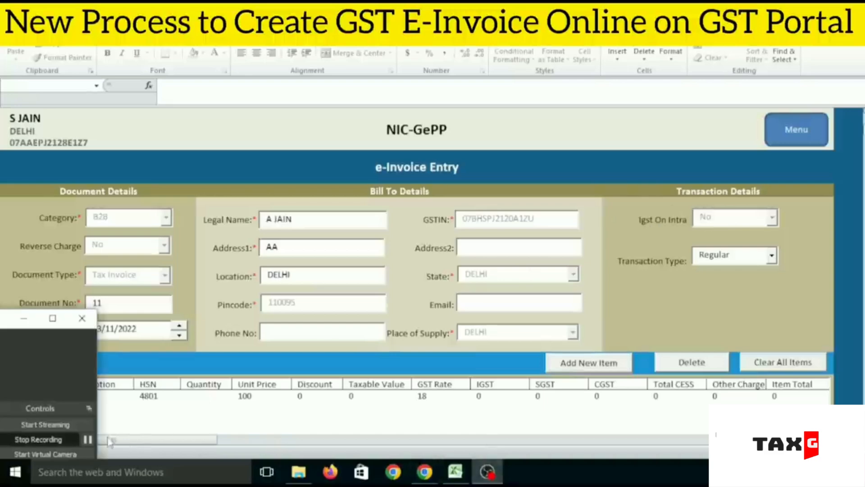
left_click(87, 440)
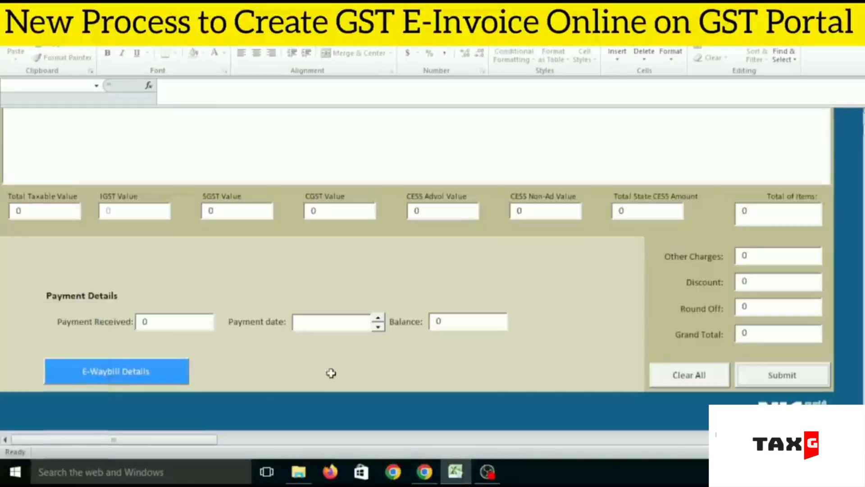
Step: Submit the completed e-invoice with confirmation of its preview, and return to the main menu
left_click(771, 374)
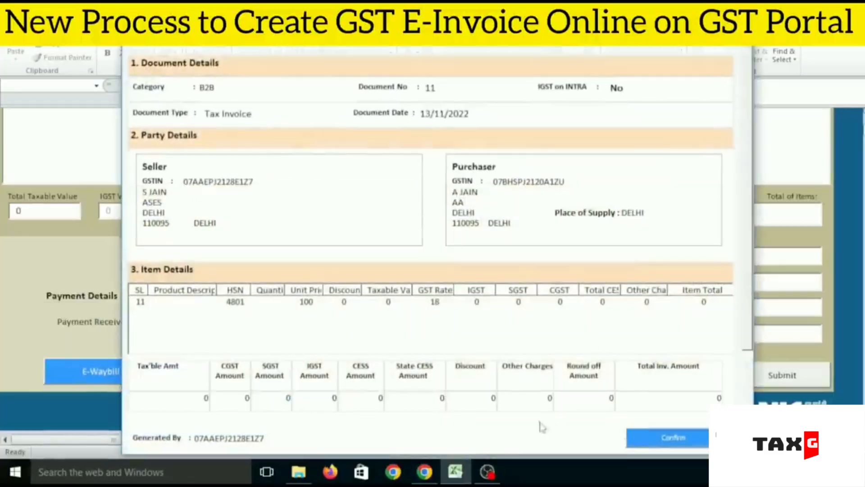
scroll(658, 420, "down", 1)
left_click(657, 419)
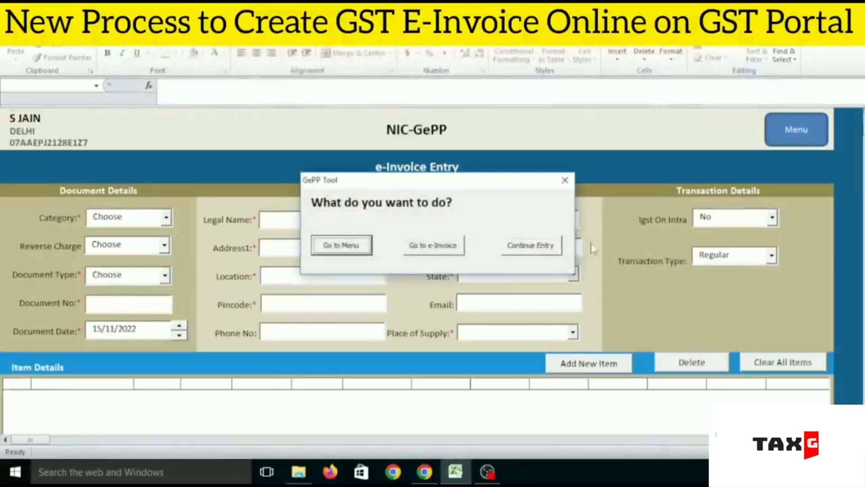
left_click(564, 181)
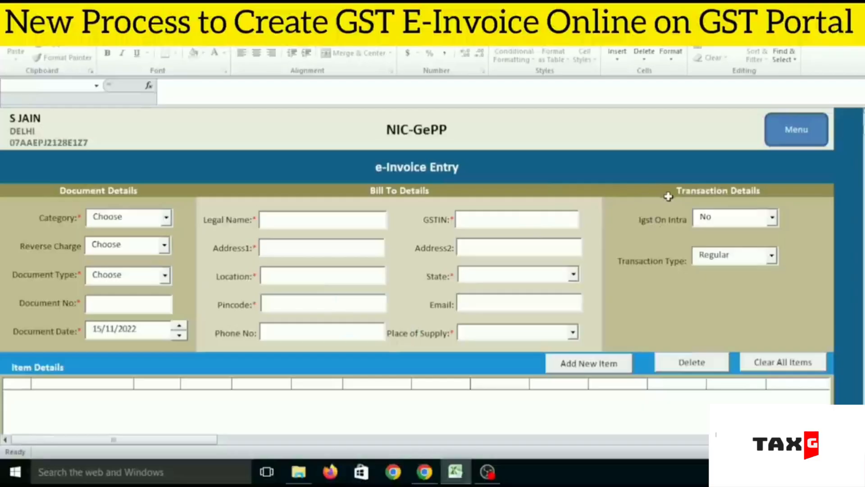
left_click(791, 141)
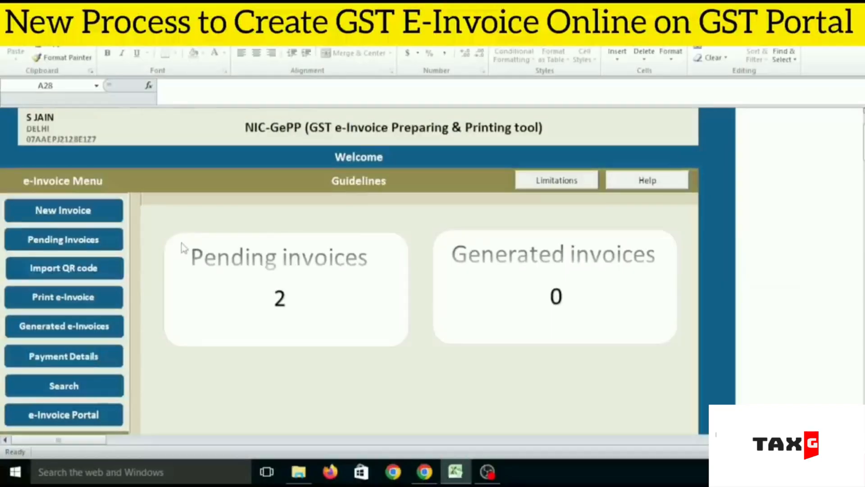
right_click(497, 479)
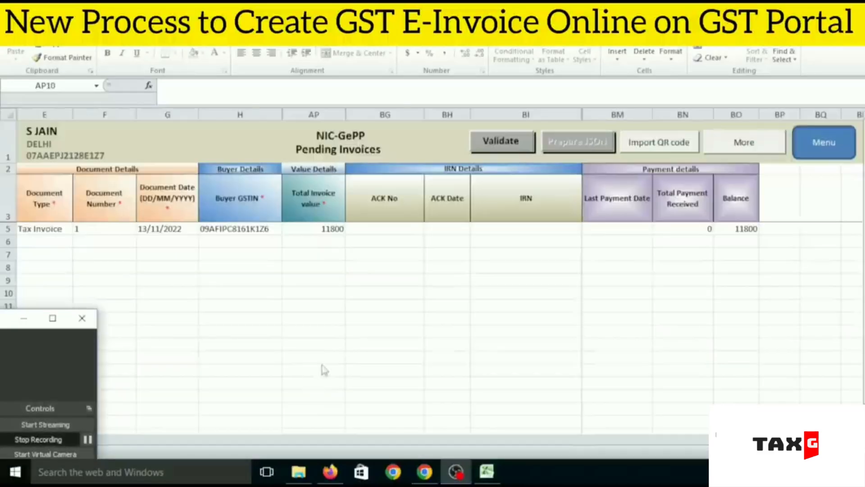
Step: Validate the pending tax invoice and prepare its JSON file, acknowledging the messages
left_click(313, 293)
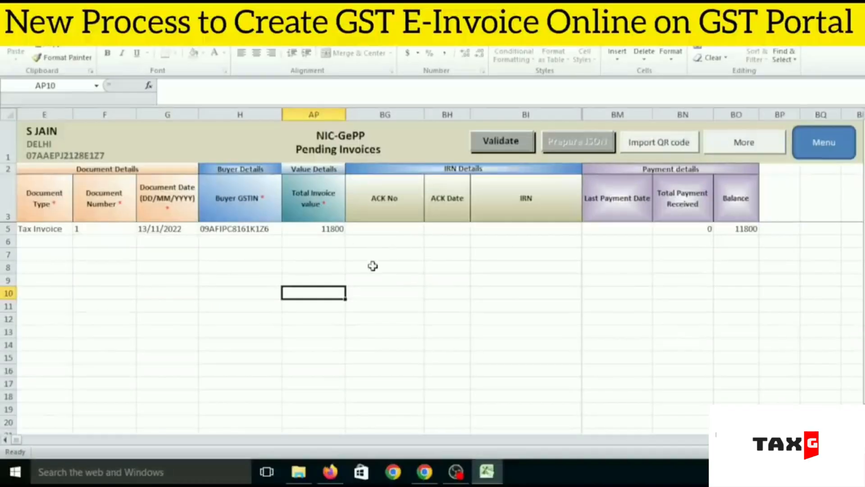
left_click(500, 140)
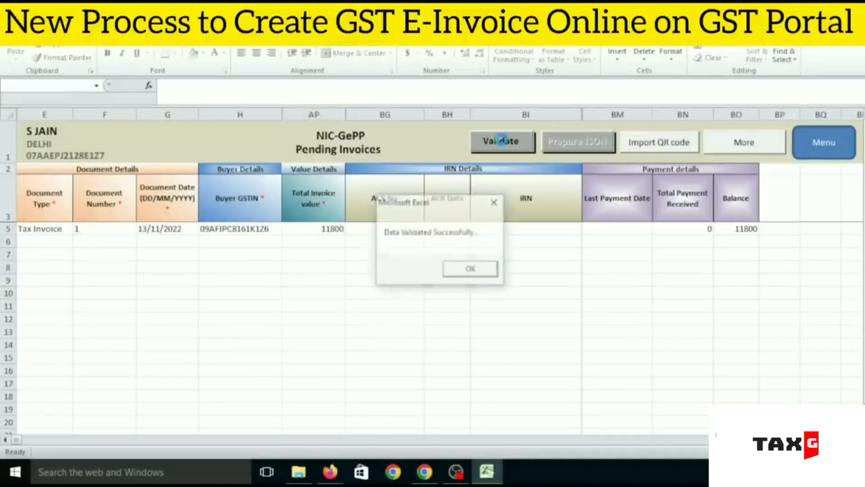
left_click(464, 269)
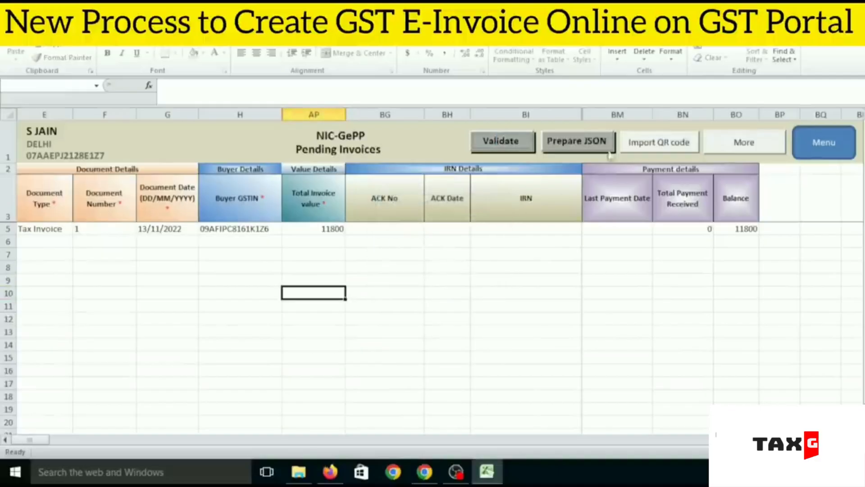
left_click(596, 140)
left_click(478, 270)
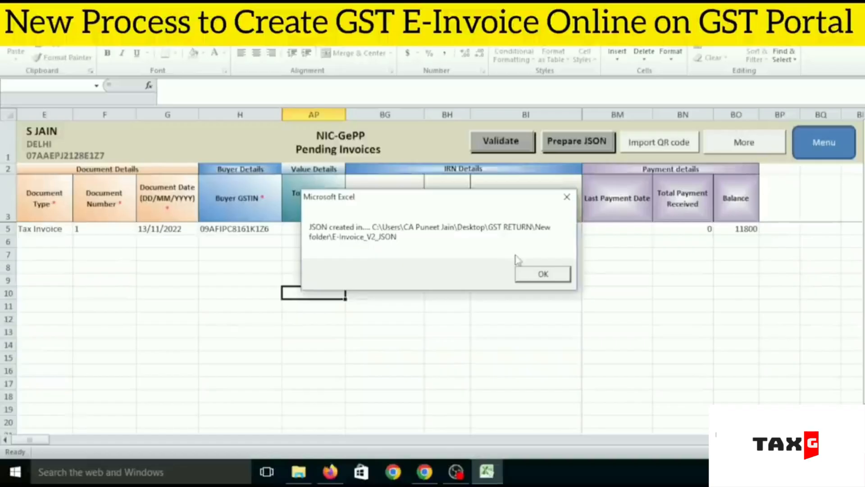
left_click(555, 275)
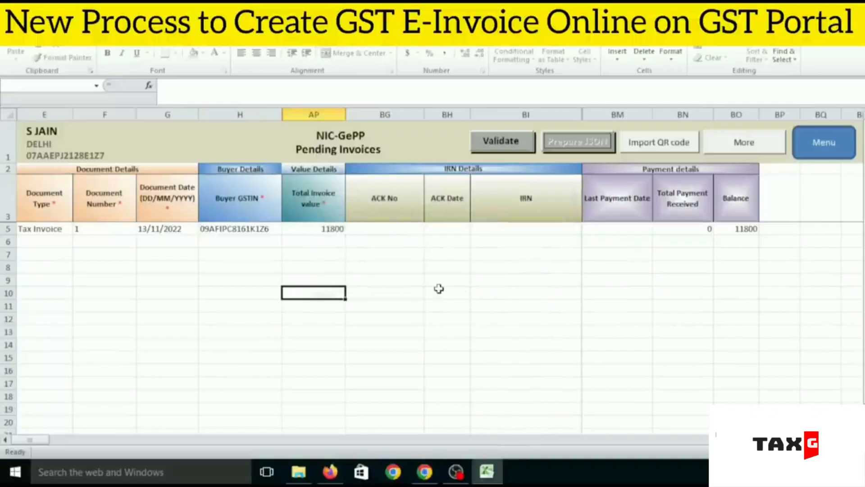
Step: View the folder holding the exported invoice JSON, and switch to Chrome to open the e-Invoice System home page
left_click(456, 471)
left_click(88, 439)
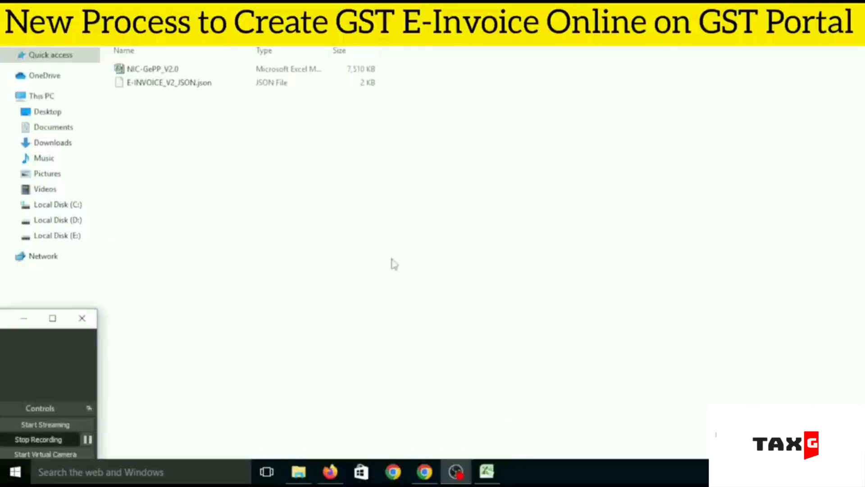
left_click(268, 157)
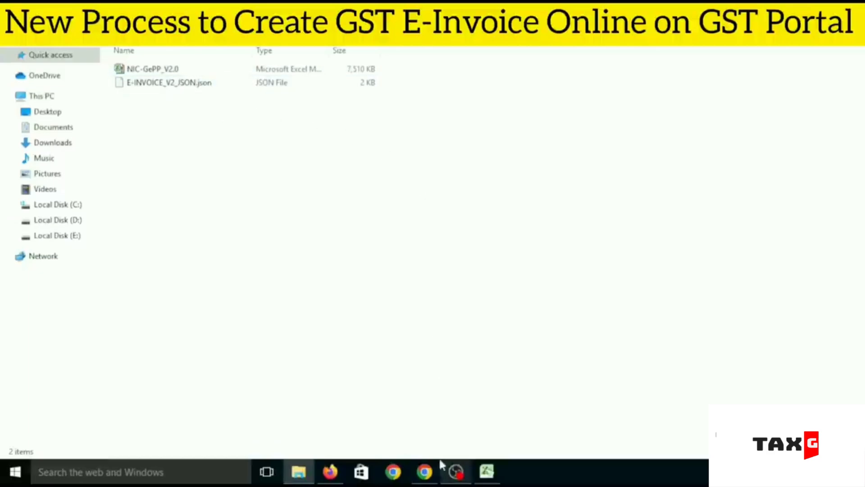
left_click(425, 471)
scroll(629, 368, "up", 3)
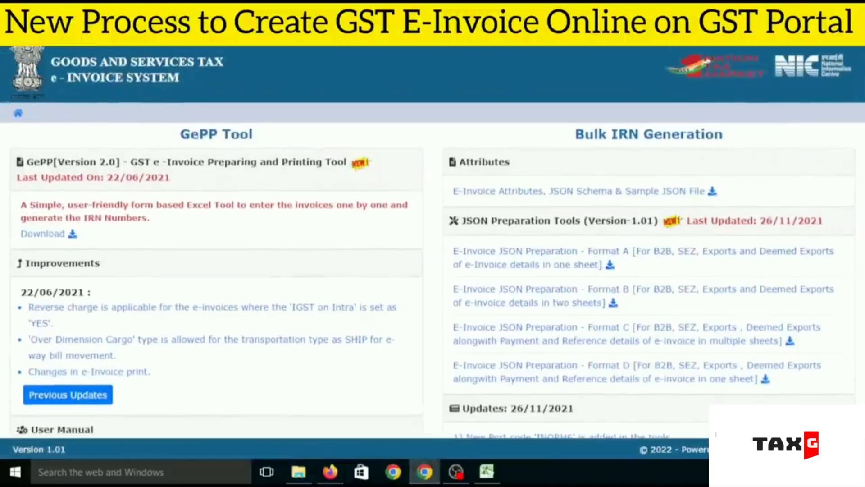
left_click(20, 115)
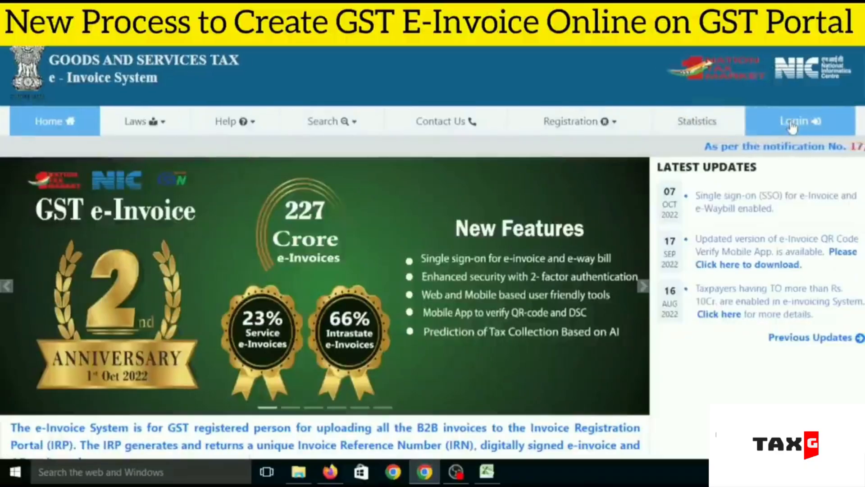
left_click(455, 471)
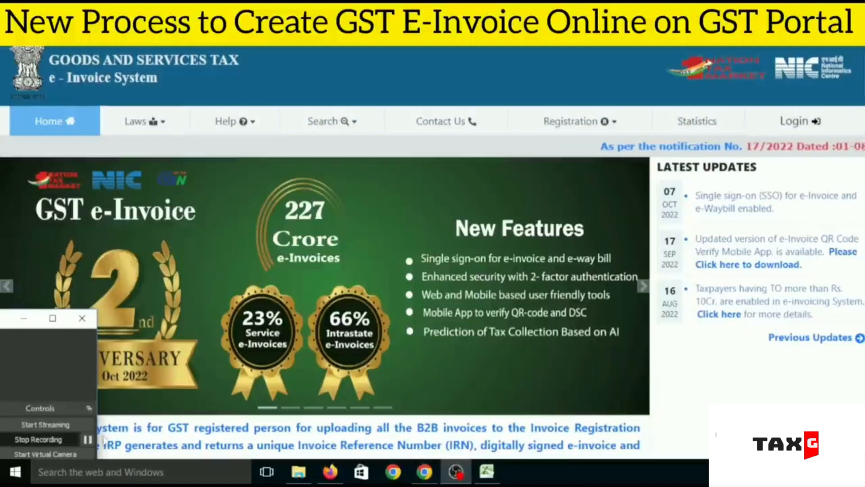
left_click(452, 92)
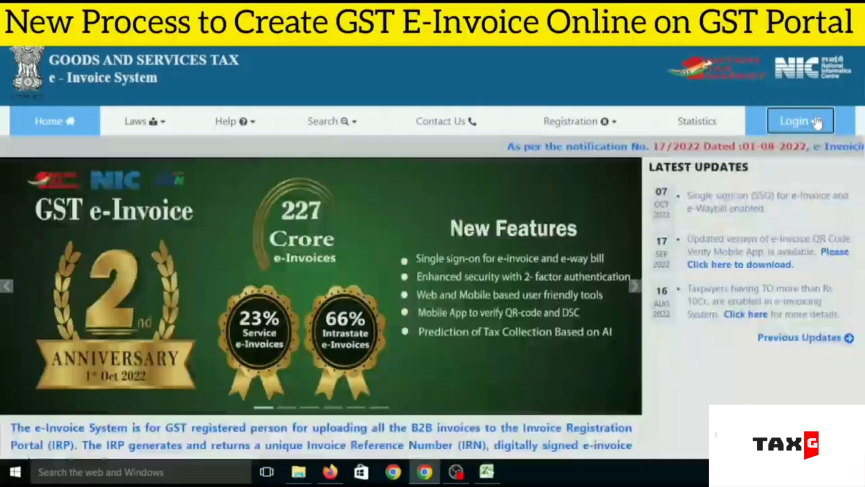
Step: Log in to the e-Invoice System with the prefilled credentials and the captcha code, and dismiss the two-factor authentication alert
left_click(798, 121)
left_click(398, 305)
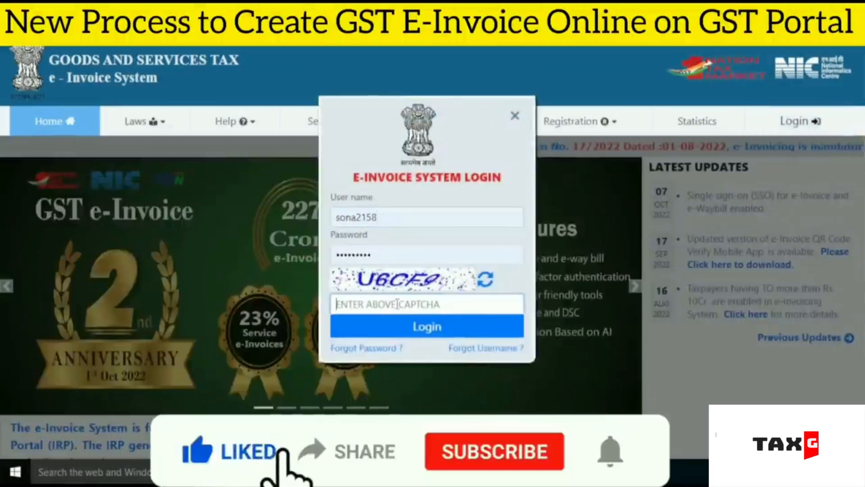
type("U")
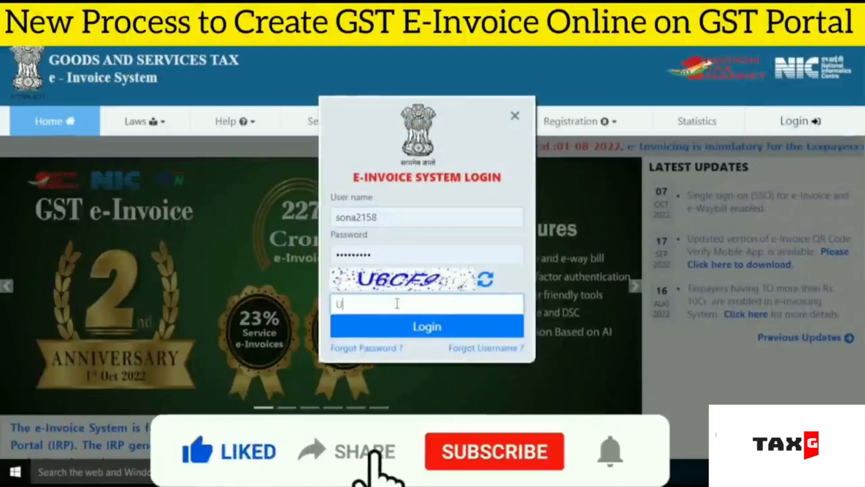
type("6CF9")
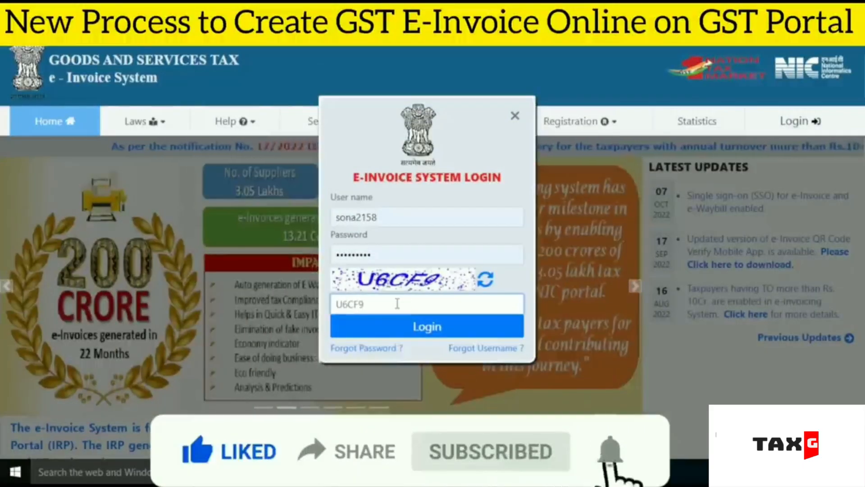
left_click(422, 334)
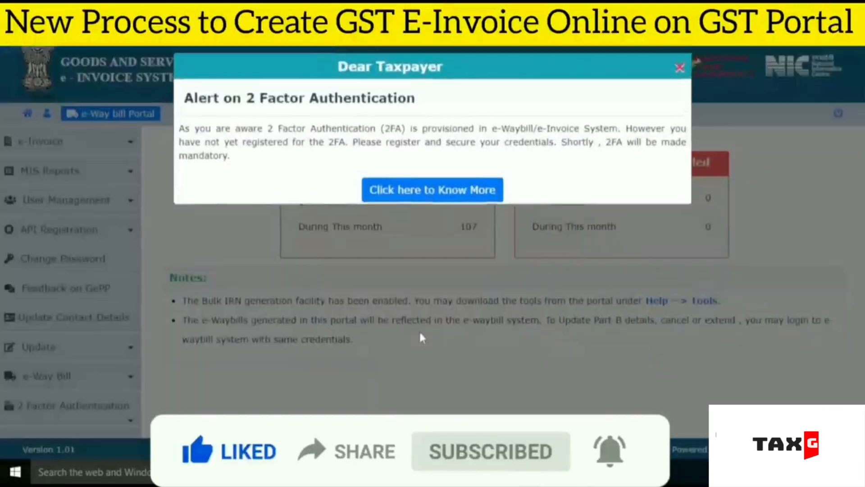
left_click(679, 70)
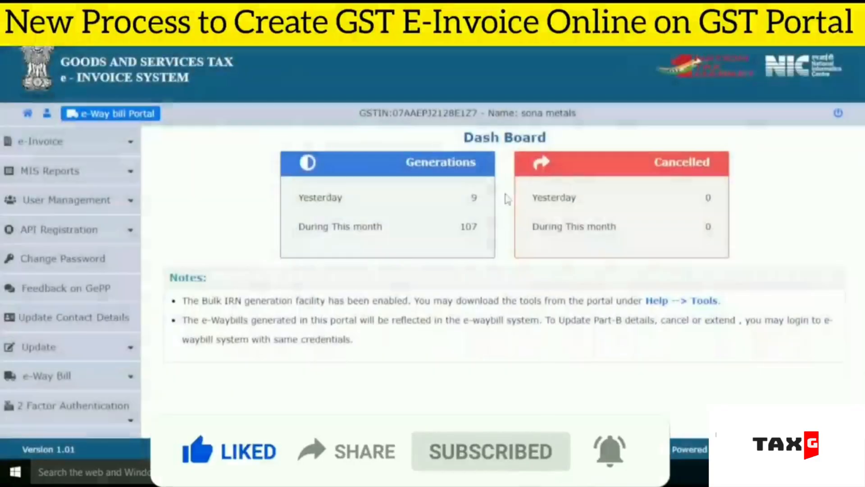
Step: Open the e-Invoice Bulk Upload page for submitting JSON files
left_click(129, 143)
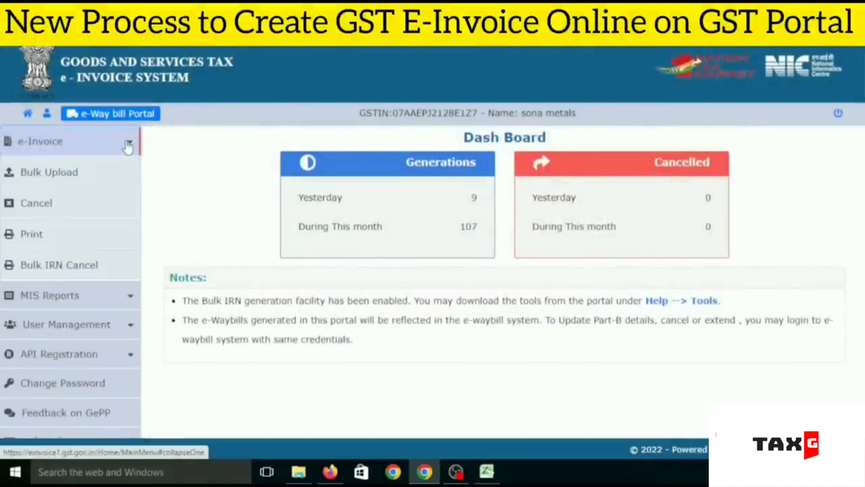
left_click(69, 175)
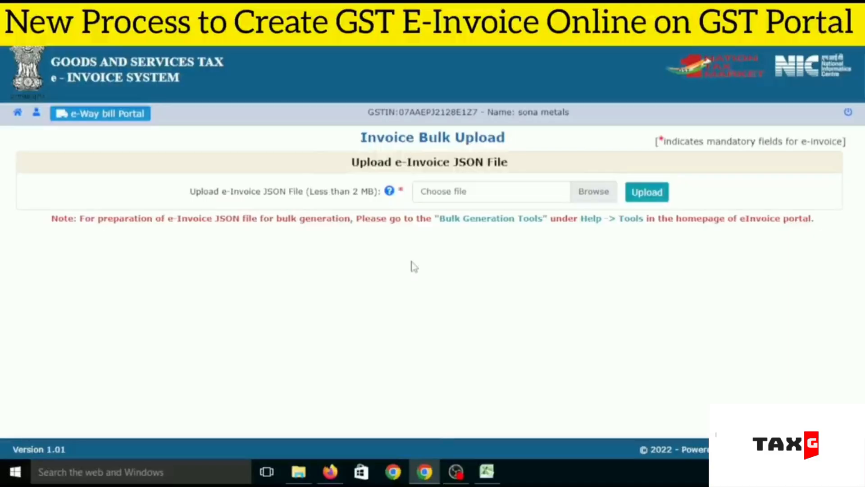
left_click(456, 471)
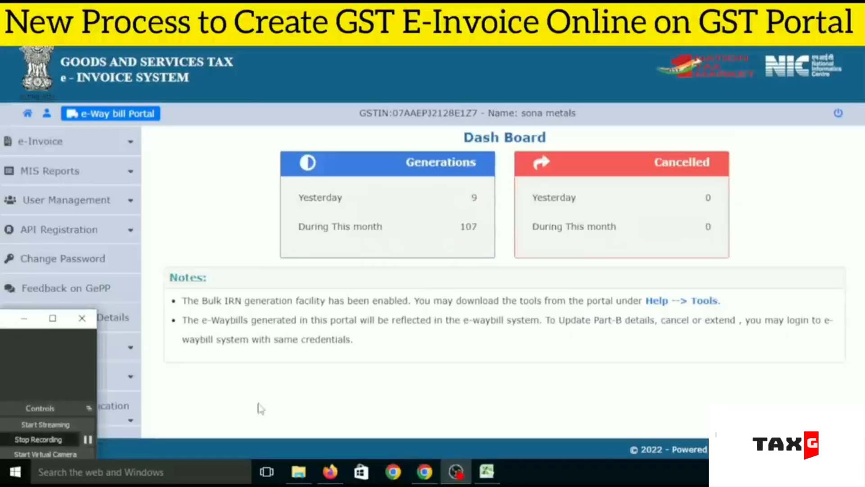
left_click(252, 410)
Step: Display the Generated e-Invoices report for 15/11/2022 and download its result Excel as IRNGenByMe
left_click(122, 178)
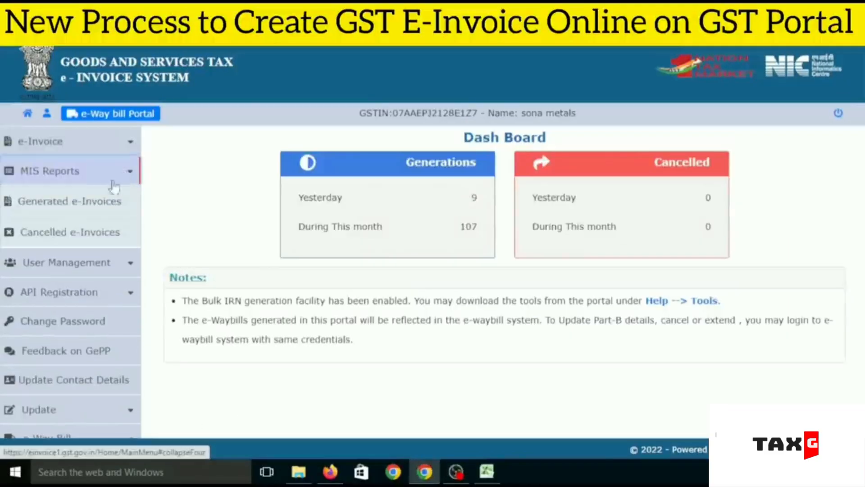
left_click(87, 214)
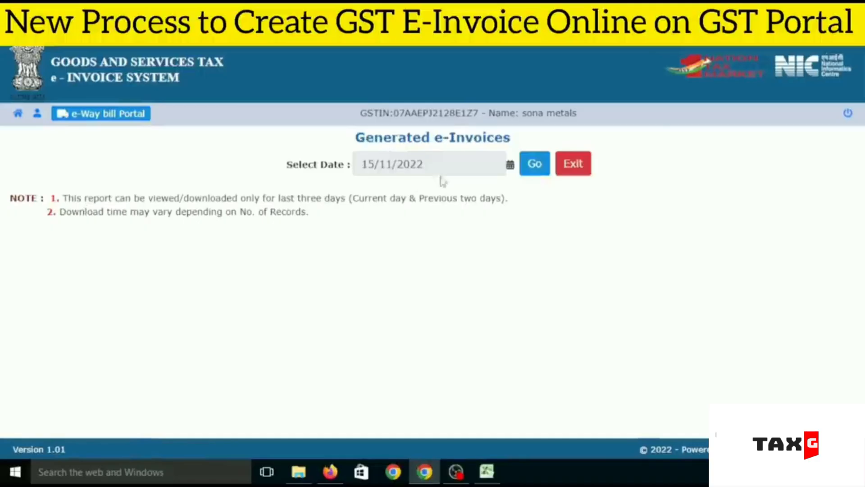
left_click(534, 164)
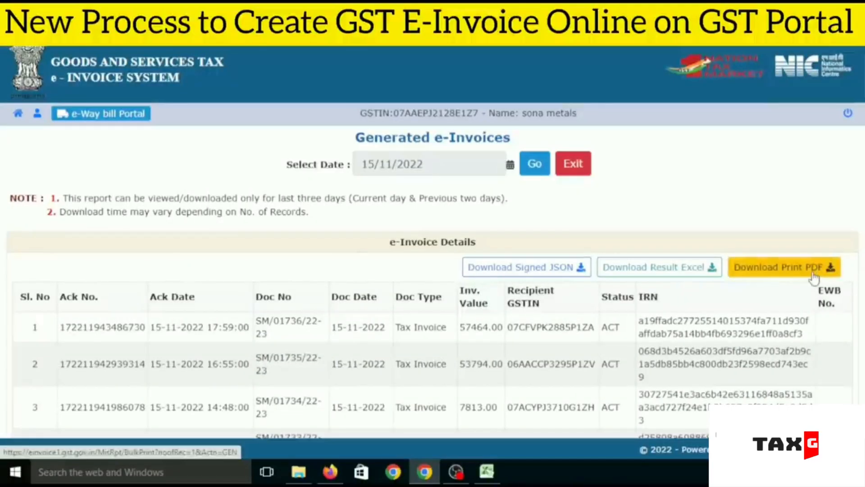
left_click(665, 270)
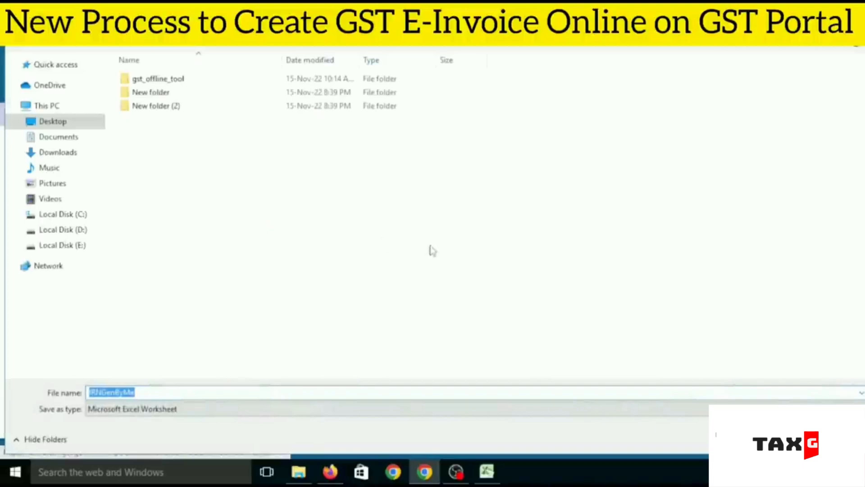
key("Return")
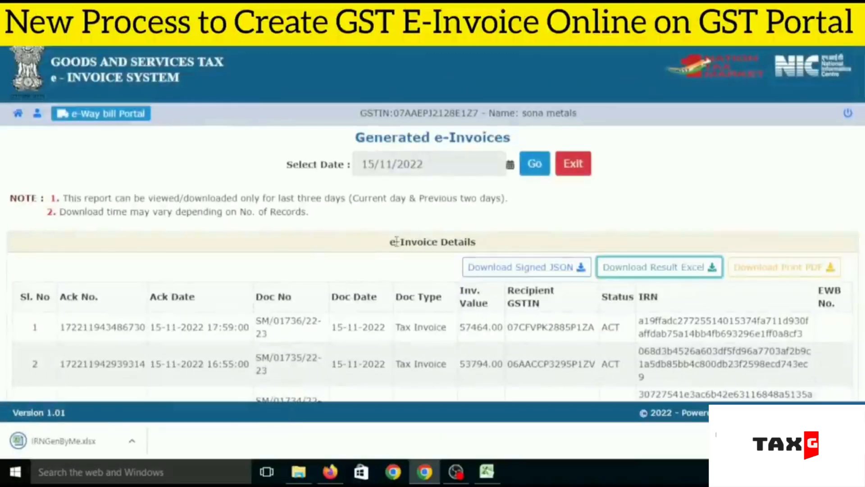
left_click(853, 440)
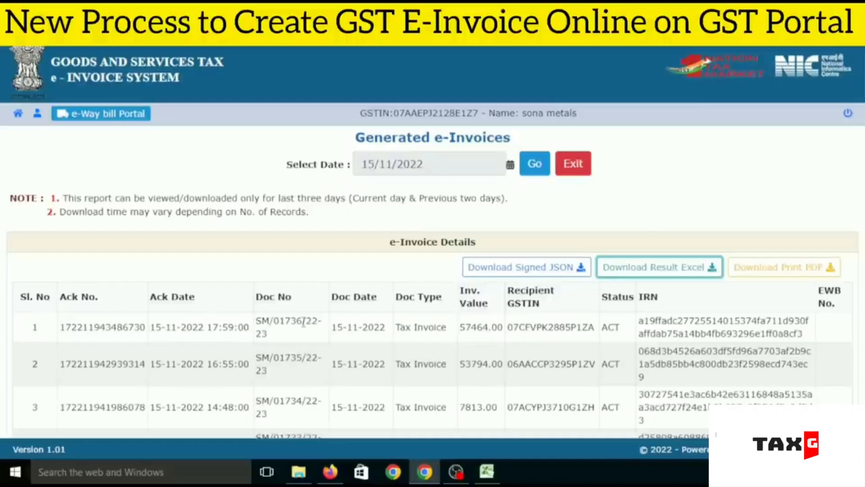
Step: Examine the IRN of the first invoice in the downloaded IRNGenByMe worksheet
left_click(455, 472)
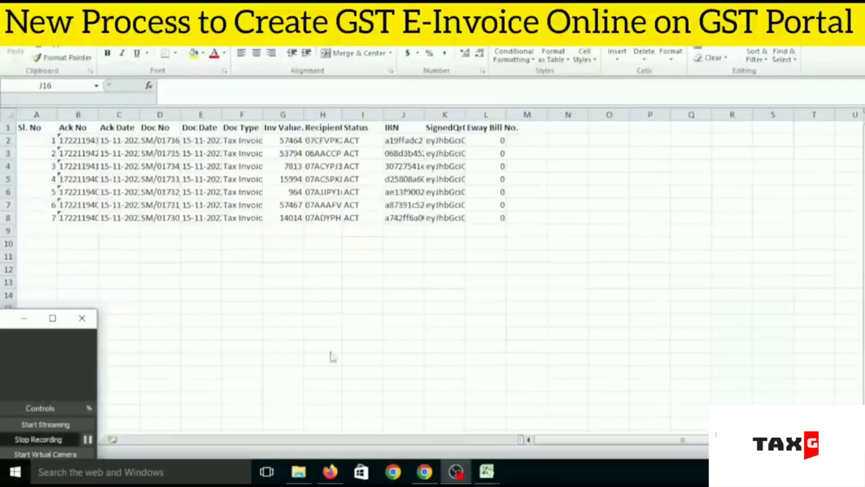
left_click(333, 356)
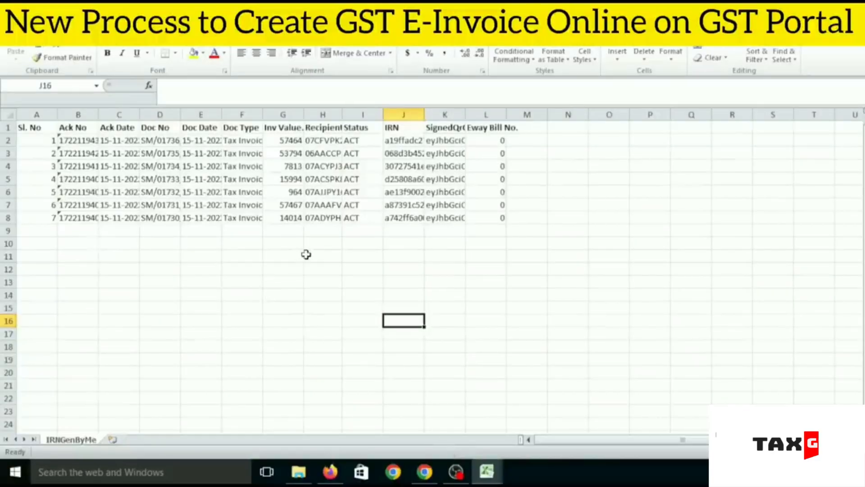
left_click(407, 141)
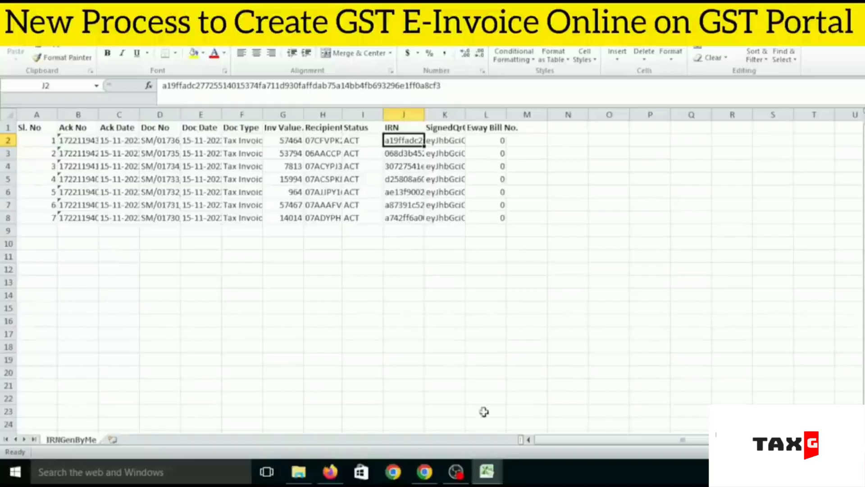
left_click(456, 472)
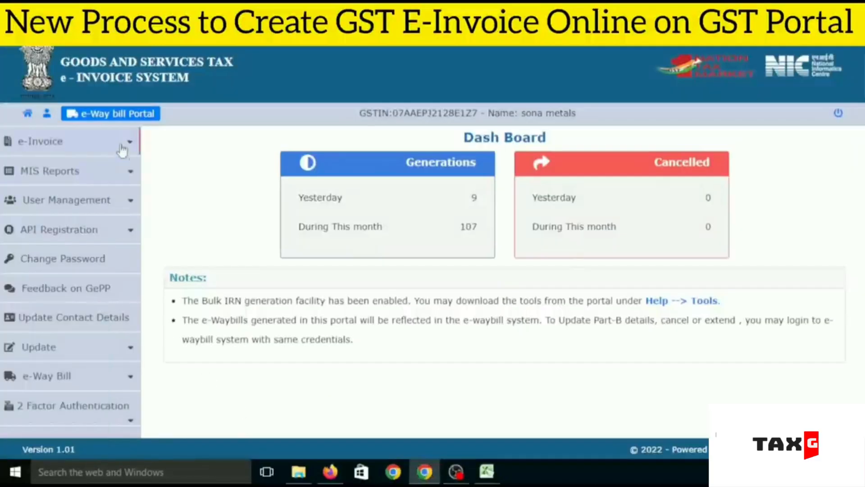
Step: Open the portal's e-Invoice Print page and base the lookup on Ack No
left_click(121, 145)
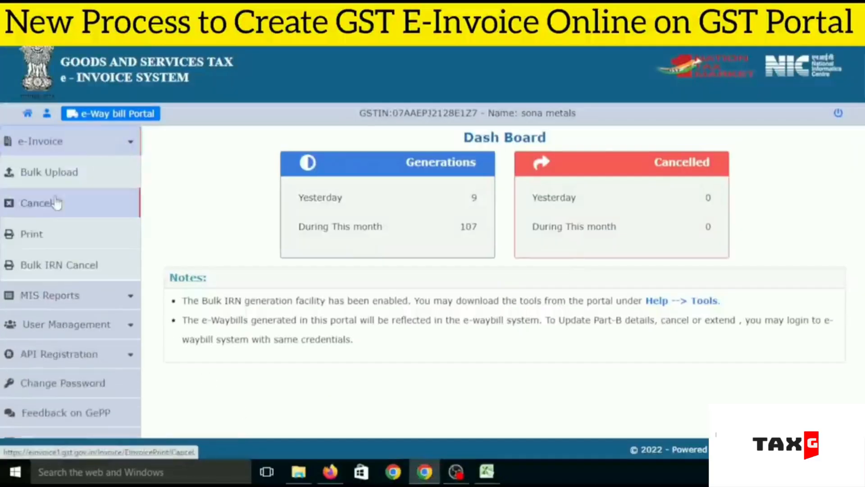
left_click(45, 235)
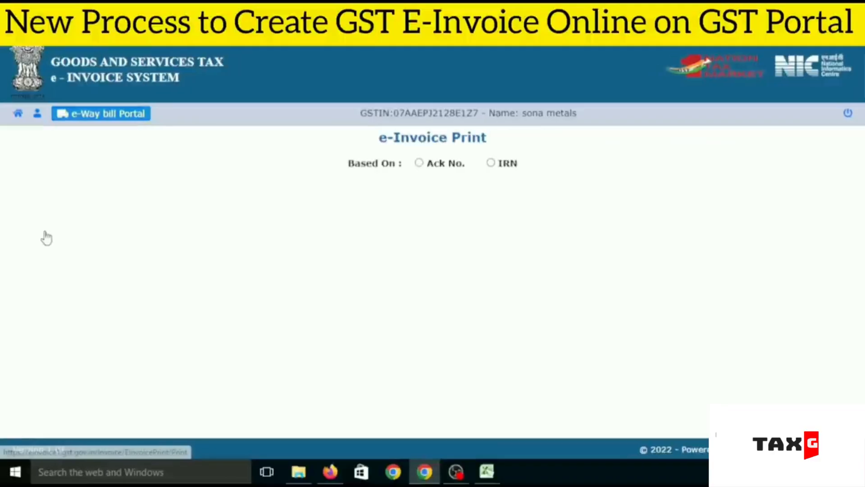
left_click(419, 163)
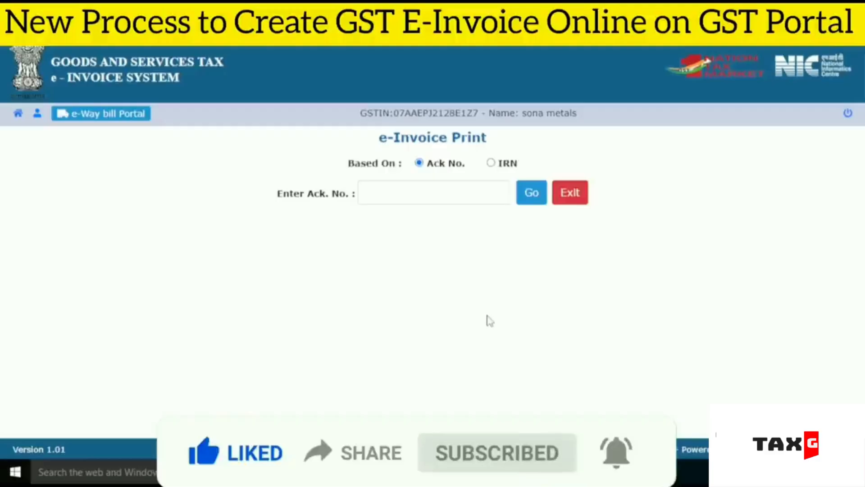
Step: Copy the first invoice's acknowledgement number from the IRNGenByMe worksheet into the portal's Ack. No. field and display its e-invoice print
mouse_move(484, 469)
left_click(560, 396)
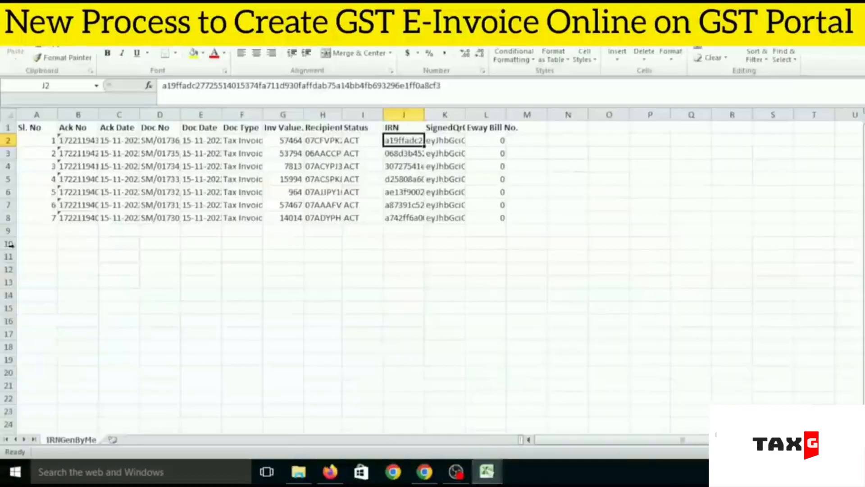
left_click(73, 142)
key("ctrl+c")
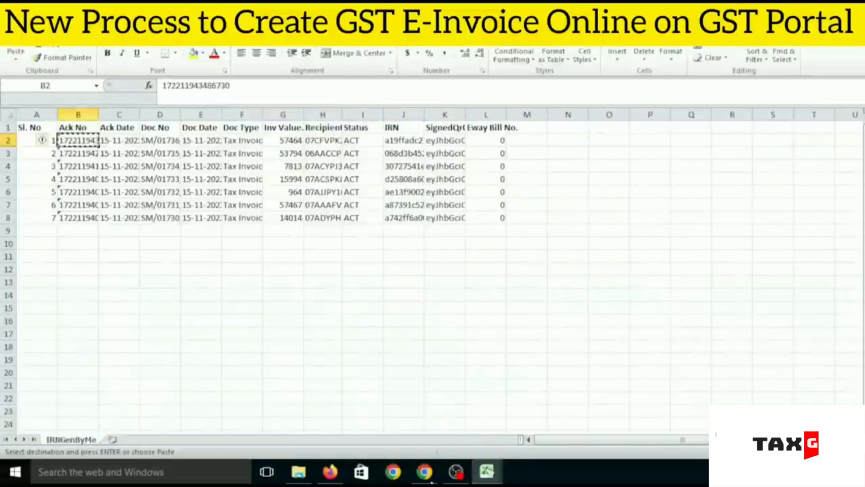
left_click(429, 477)
left_click(387, 192)
key("ctrl+v")
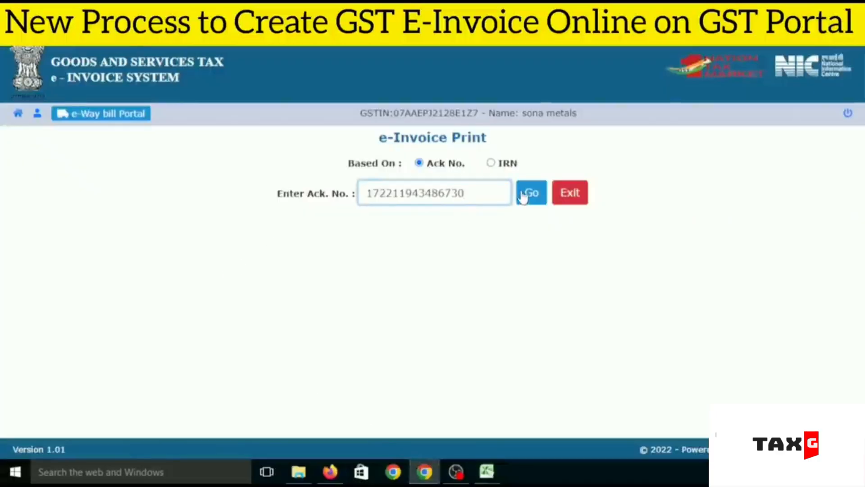
left_click(523, 197)
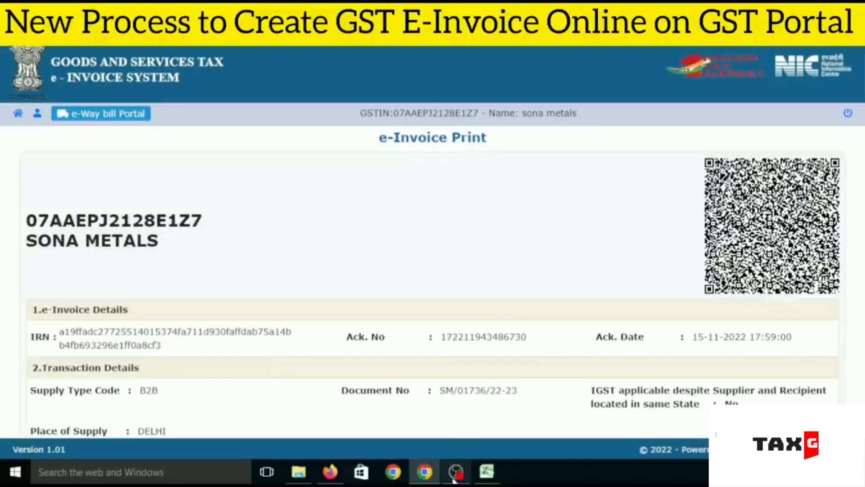
left_click(456, 472)
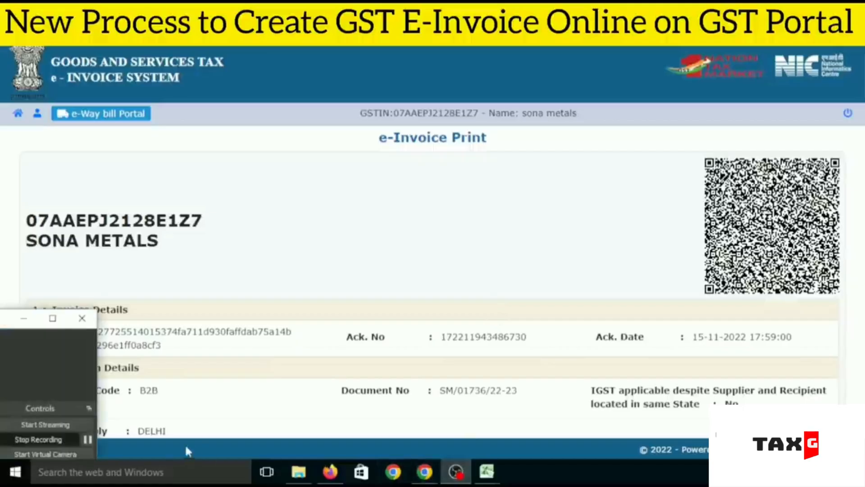
left_click(88, 439)
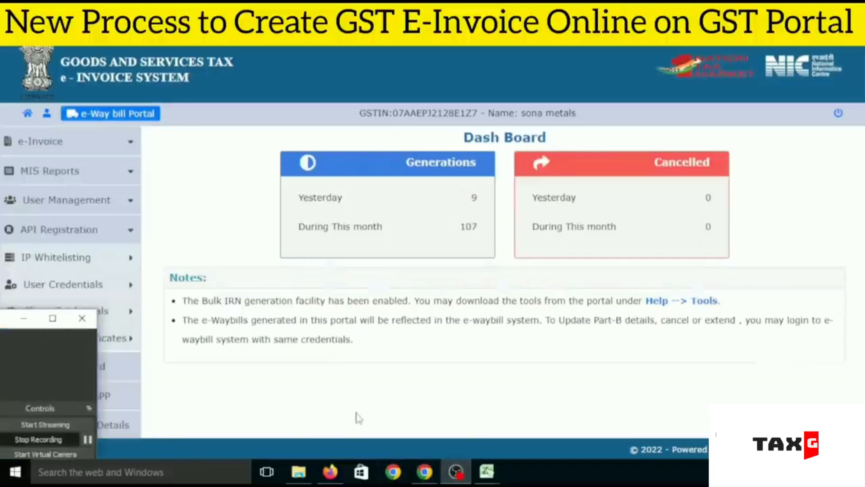
left_click(358, 418)
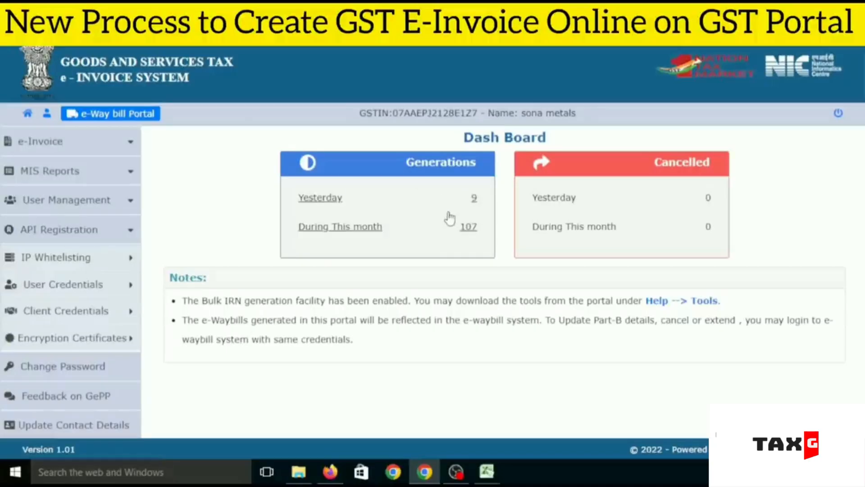
Step: Switch back to the NIC-GePP workbook in Excel, showing its main menu
mouse_move(486, 472)
left_click(555, 407)
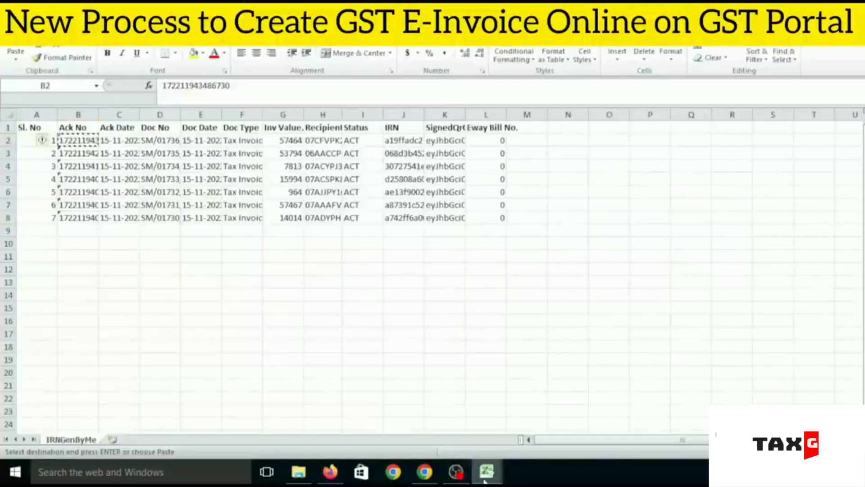
left_click(416, 408)
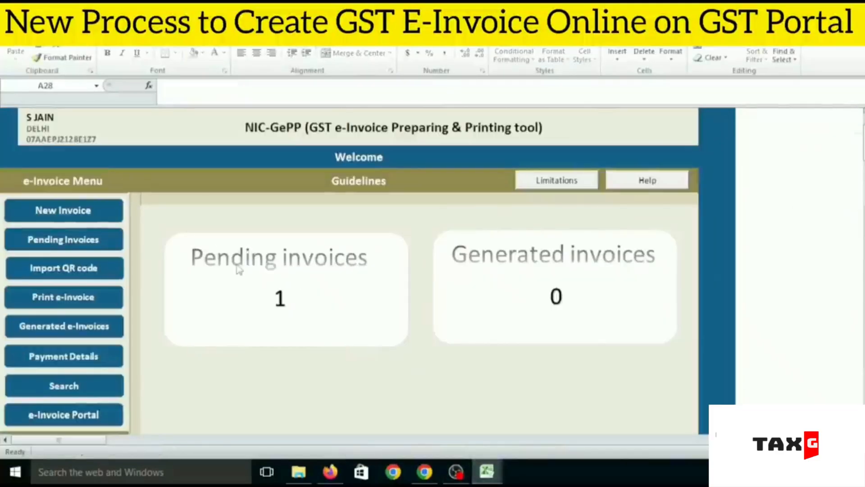